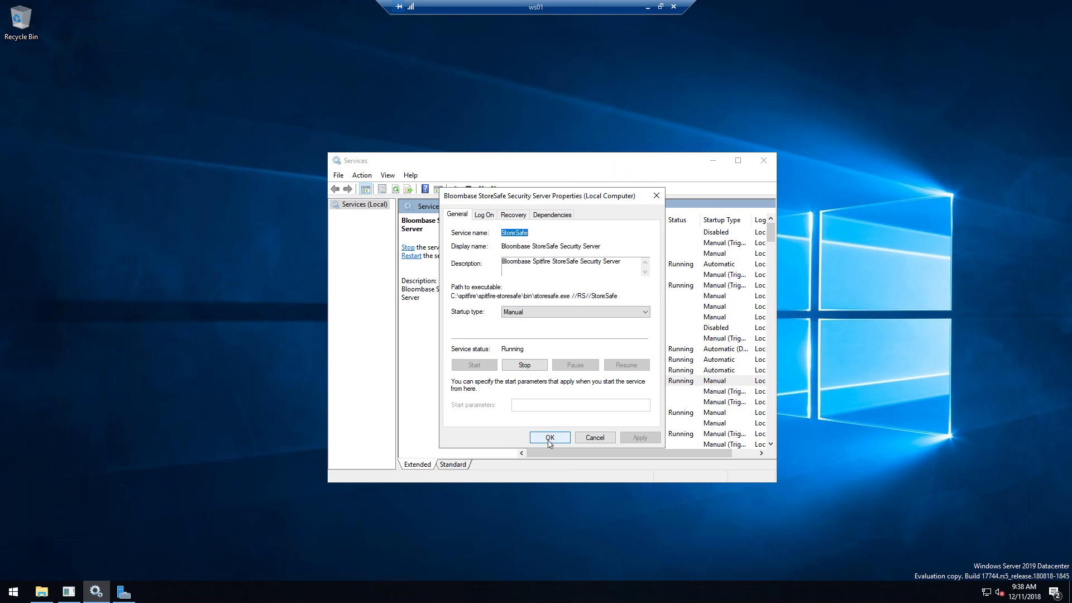
- Close the StoreSafe service properties and go to Server Manager's Storage Pools page
{"action": "left_click", "coordinate": [550, 439]}
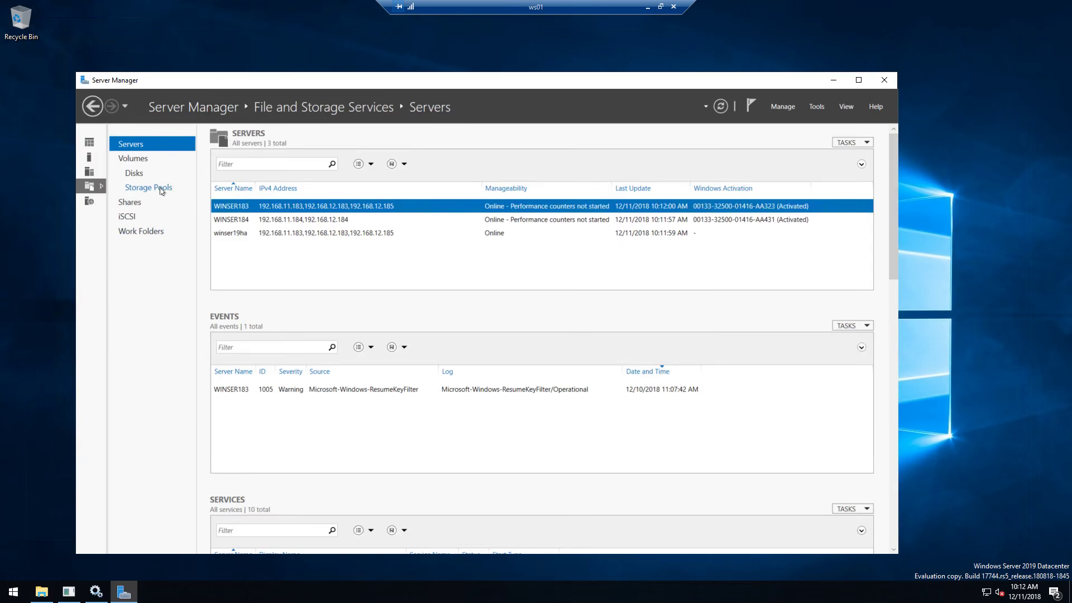
{"action": "left_click", "coordinate": [162, 189]}
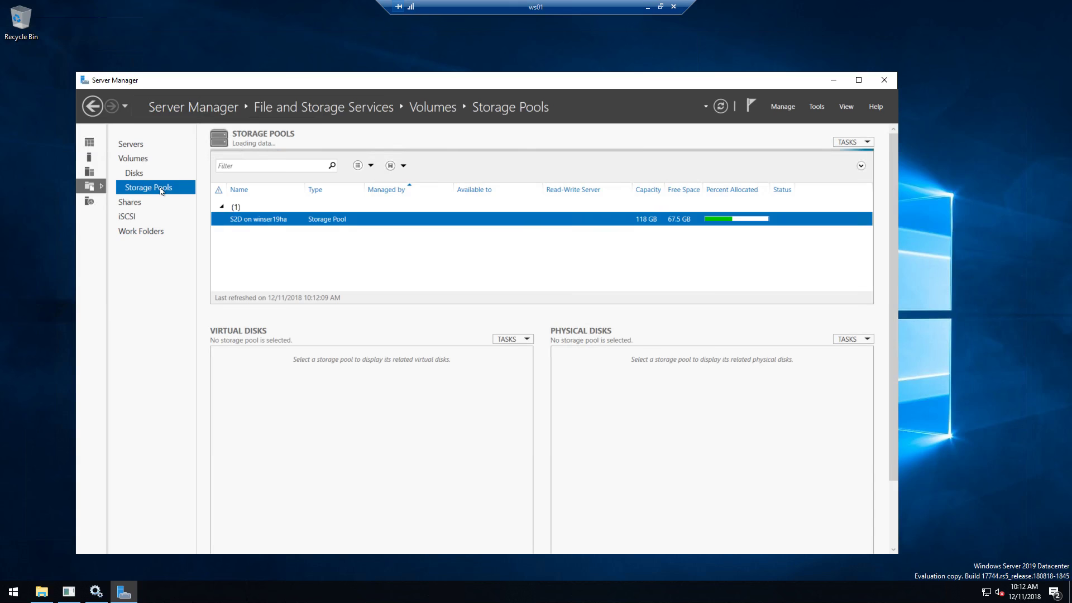
- Review the S2D pool's Health and Details properties, then select the s2d01 virtual disk
{"action": "right_click", "coordinate": [249, 223]}
{"action": "left_click", "coordinate": [292, 301]}
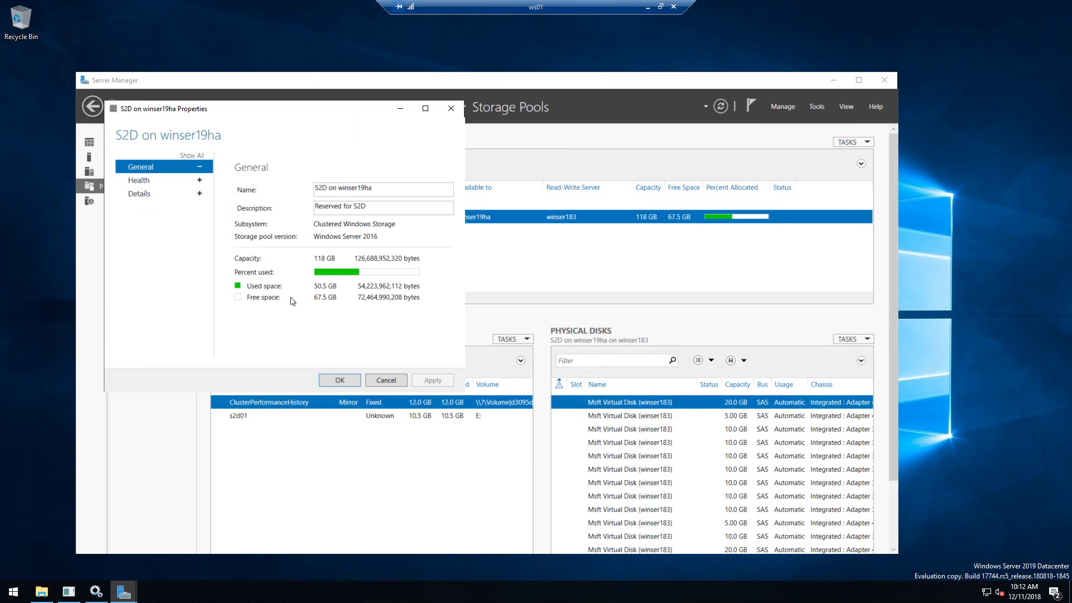
{"action": "left_click", "coordinate": [200, 181]}
{"action": "left_click", "coordinate": [200, 193]}
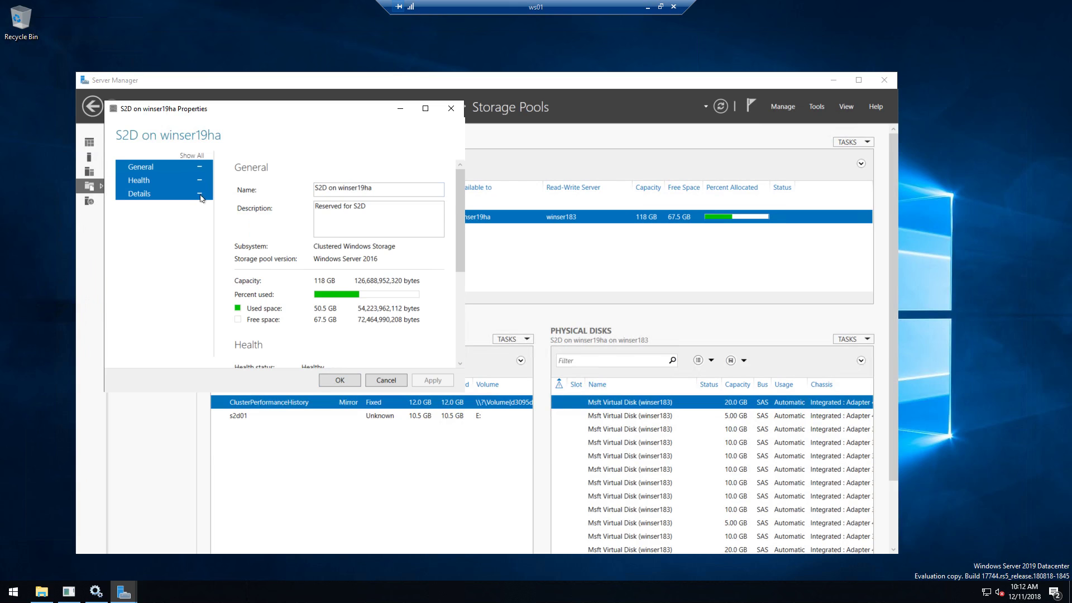
{"action": "scroll", "coordinate": [450, 256], "scroll_direction": "down", "scroll_amount": 5}
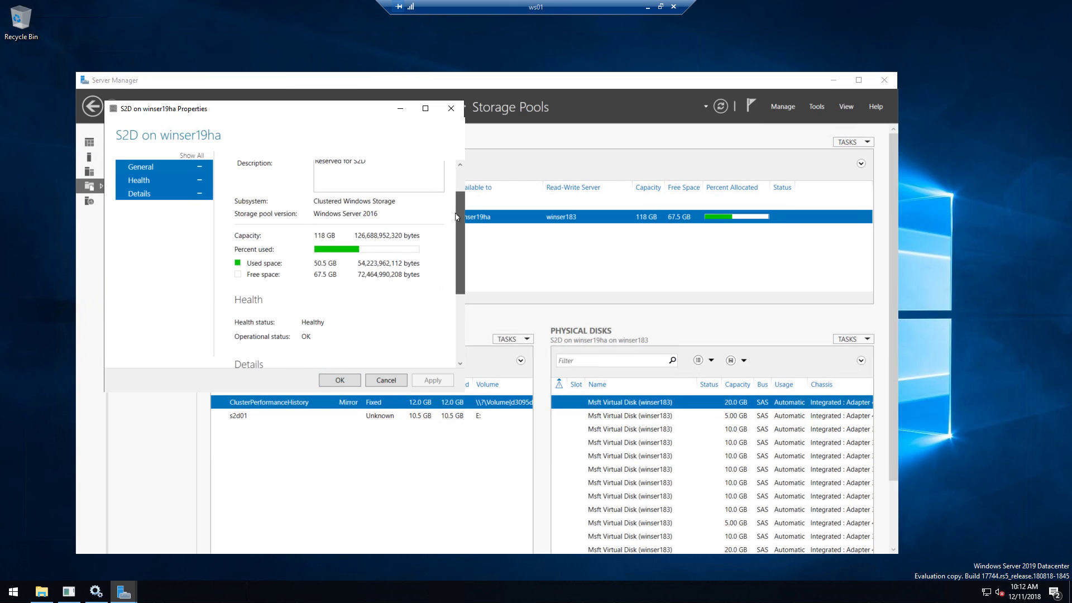
{"action": "scroll", "coordinate": [450, 256], "scroll_direction": "down", "scroll_amount": 2}
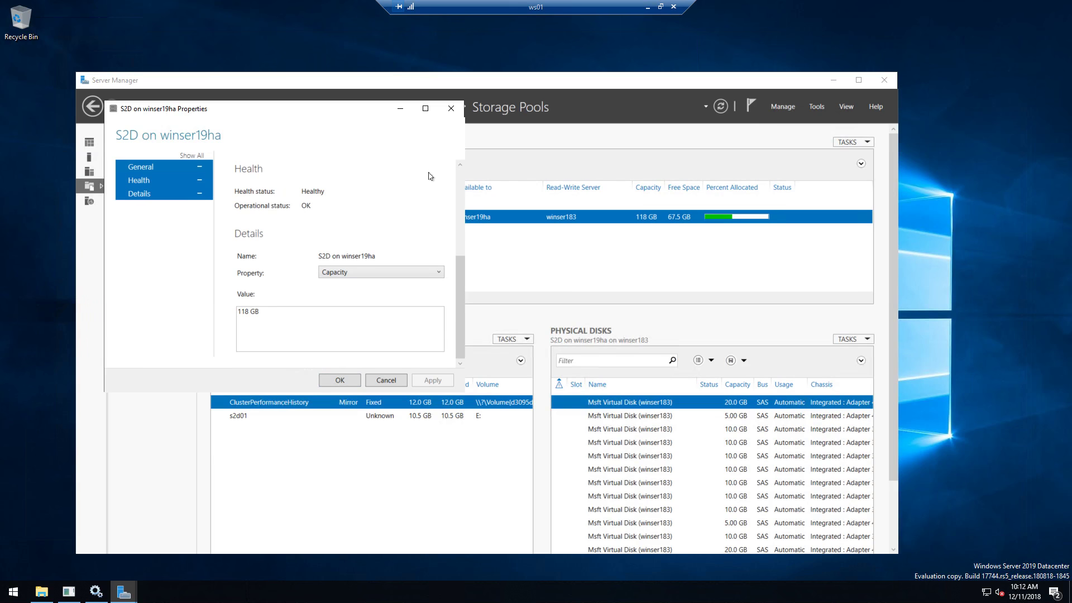
{"action": "left_click", "coordinate": [339, 381]}
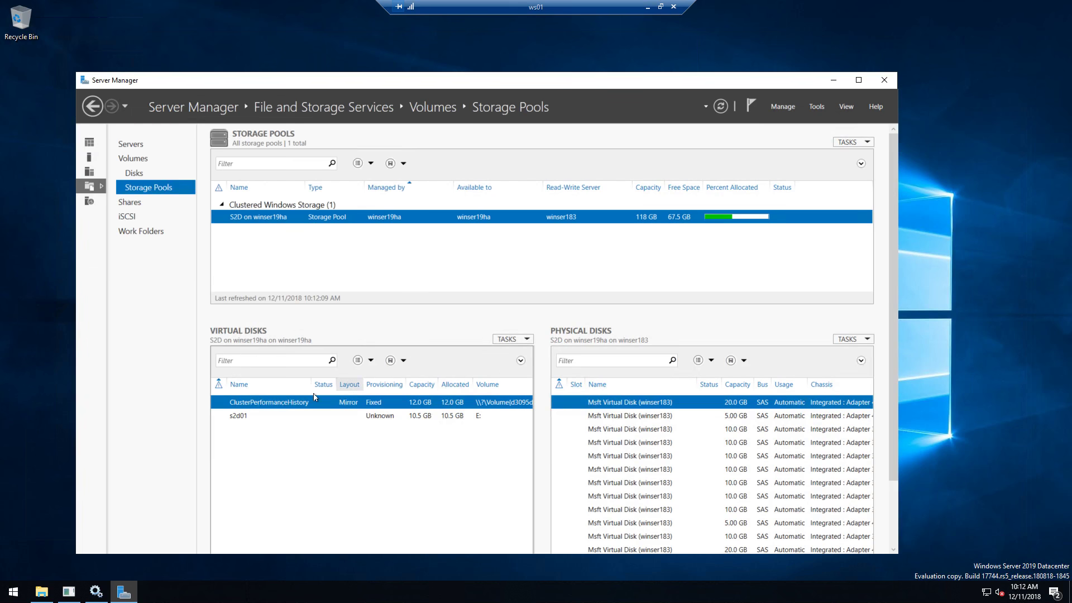
{"action": "left_click", "coordinate": [259, 420]}
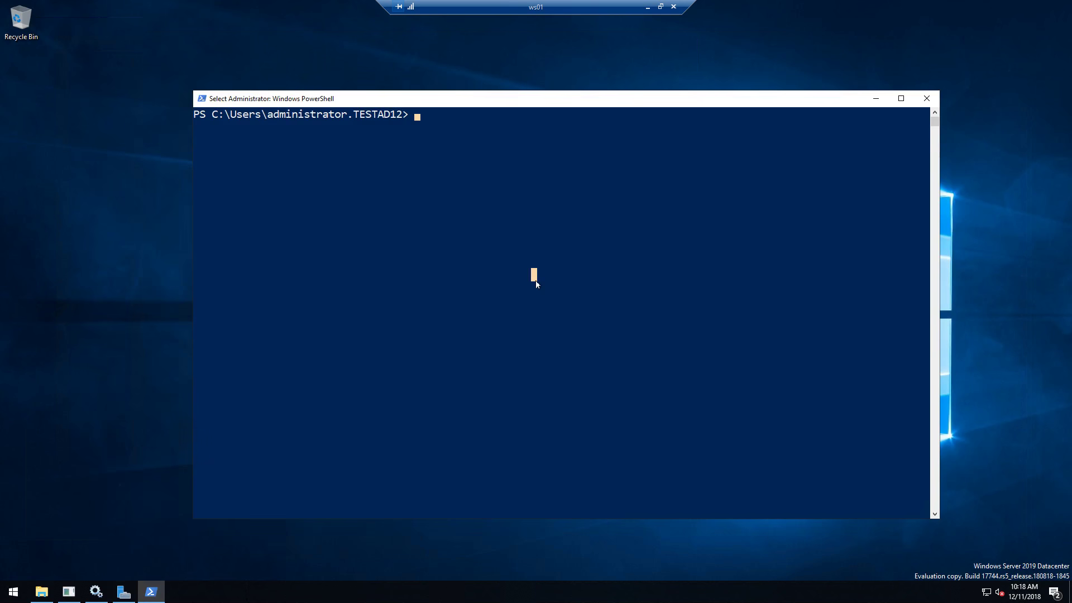
- Run get-storagepool, get-storagetier and get-virtualdisk in PowerShell to list the storage
{"action": "key", "text": "Escape"}
{"action": "type", "text": "get"}
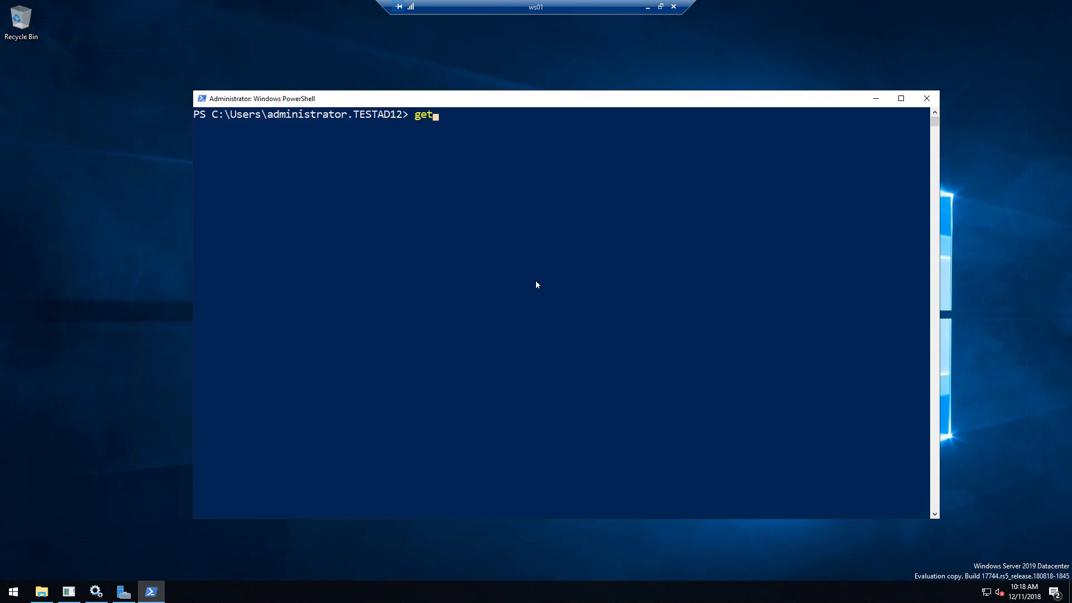
{"action": "type", "text": "-storagepool"}
{"action": "key", "text": "Return"}
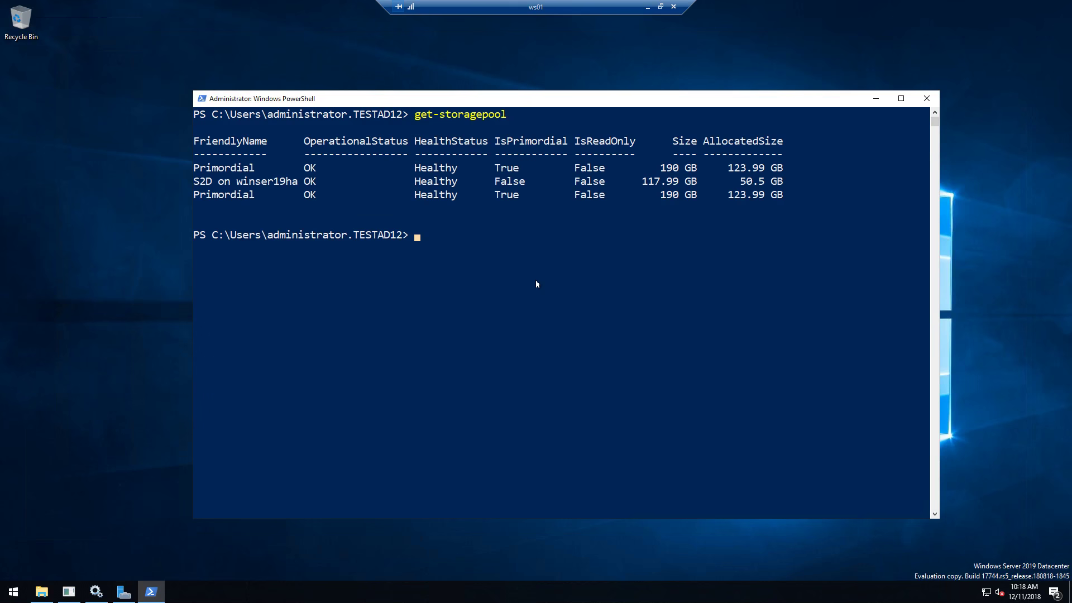
{"action": "type", "text": "get-storagetier"}
{"action": "key", "text": "Return"}
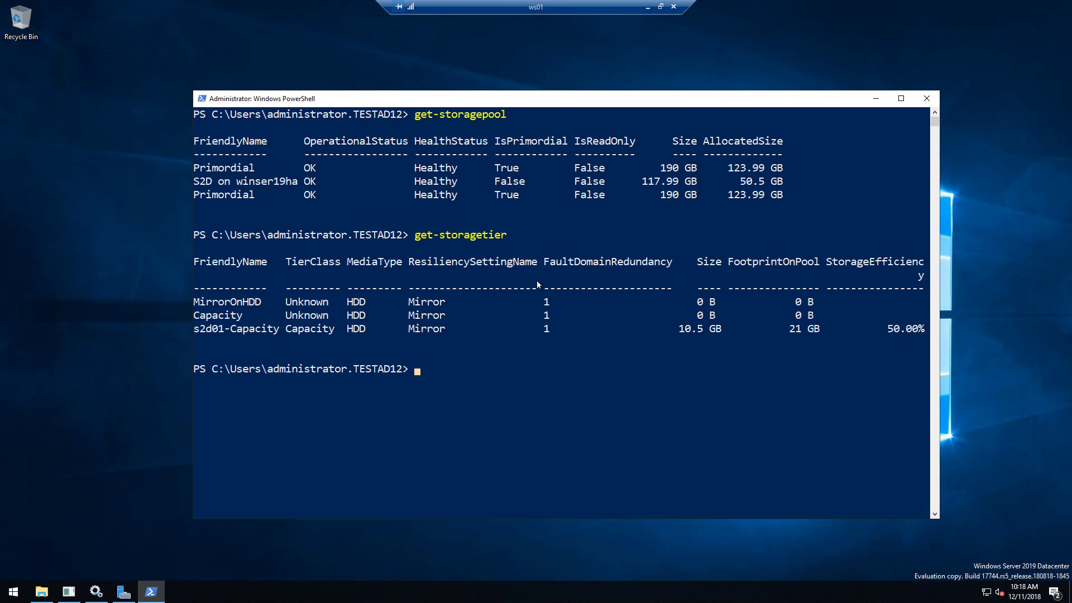
{"action": "type", "text": "get-virtualdisk"}
{"action": "key", "text": "Return"}
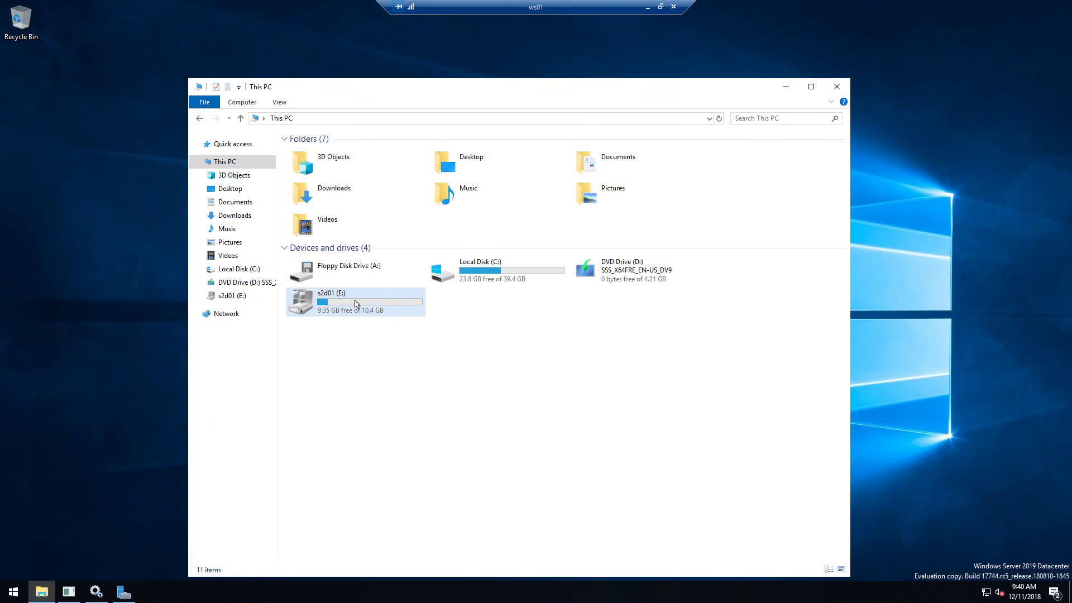
- Check the s2d01 (E:) drive properties, confirming a 10.4 GB ReFS clustered disk
{"action": "left_click", "coordinate": [354, 302]}
{"action": "right_click", "coordinate": [354, 302]}
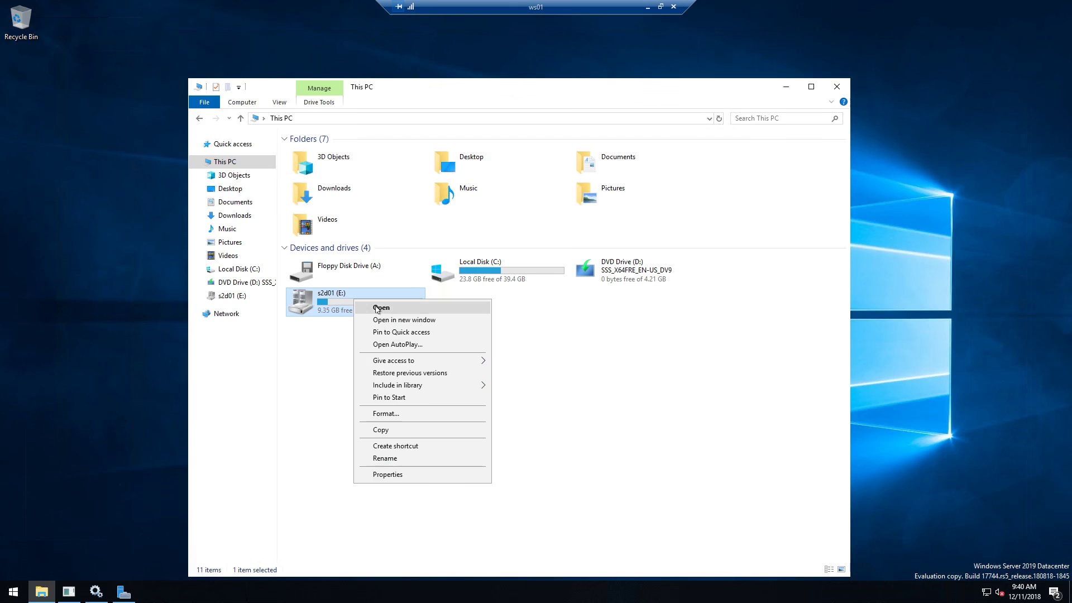
{"action": "left_click", "coordinate": [389, 475]}
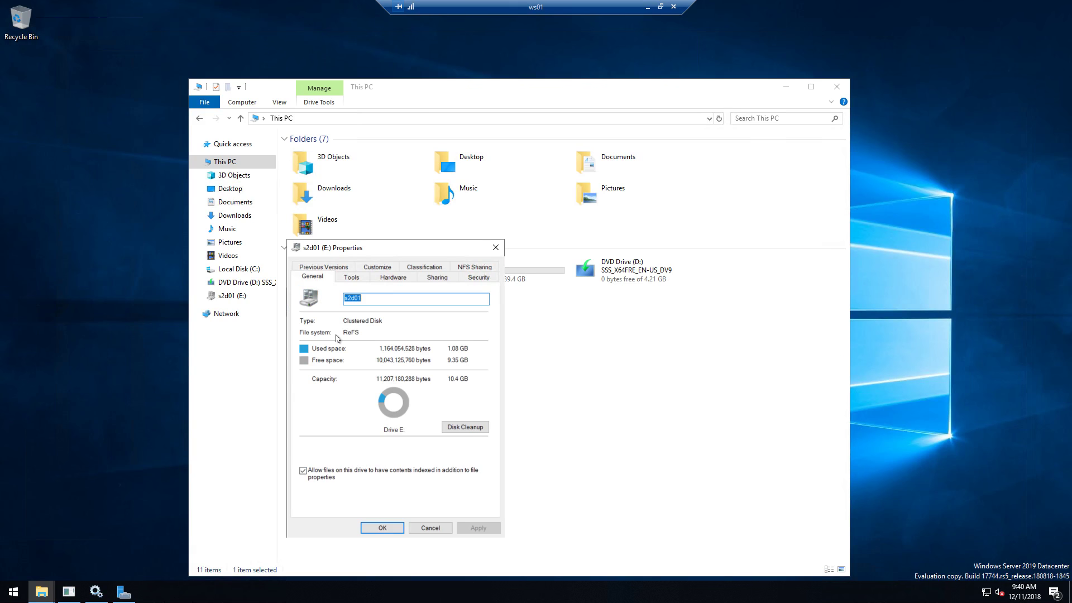
{"action": "left_click", "coordinate": [370, 527]}
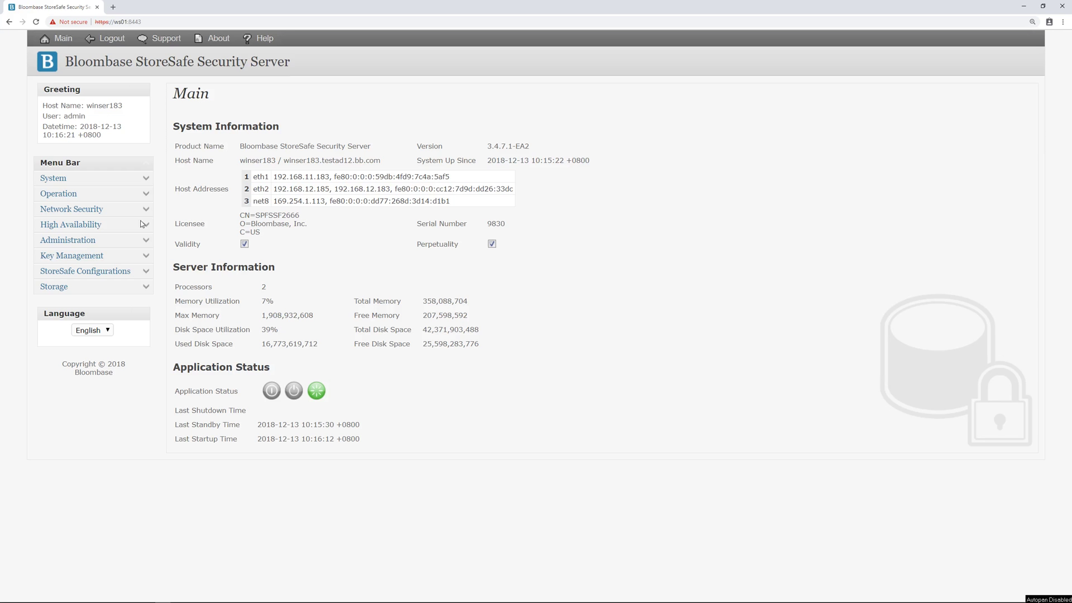
- List all physical storage configurations under Storage > Physical Storage
{"action": "left_click", "coordinate": [146, 290]}
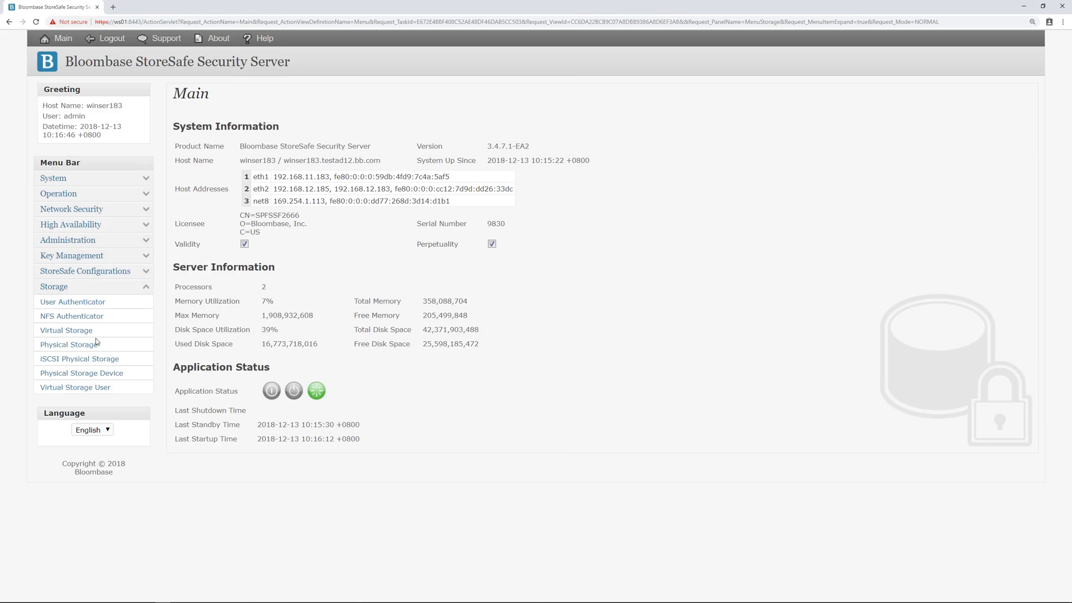
{"action": "left_click", "coordinate": [95, 344]}
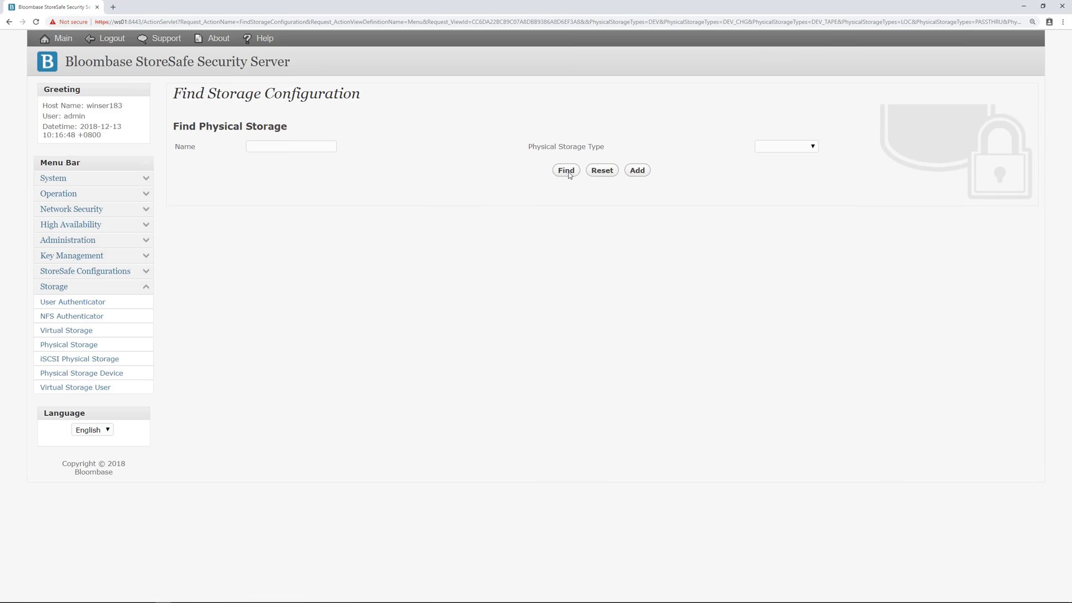
{"action": "left_click", "coordinate": [566, 171]}
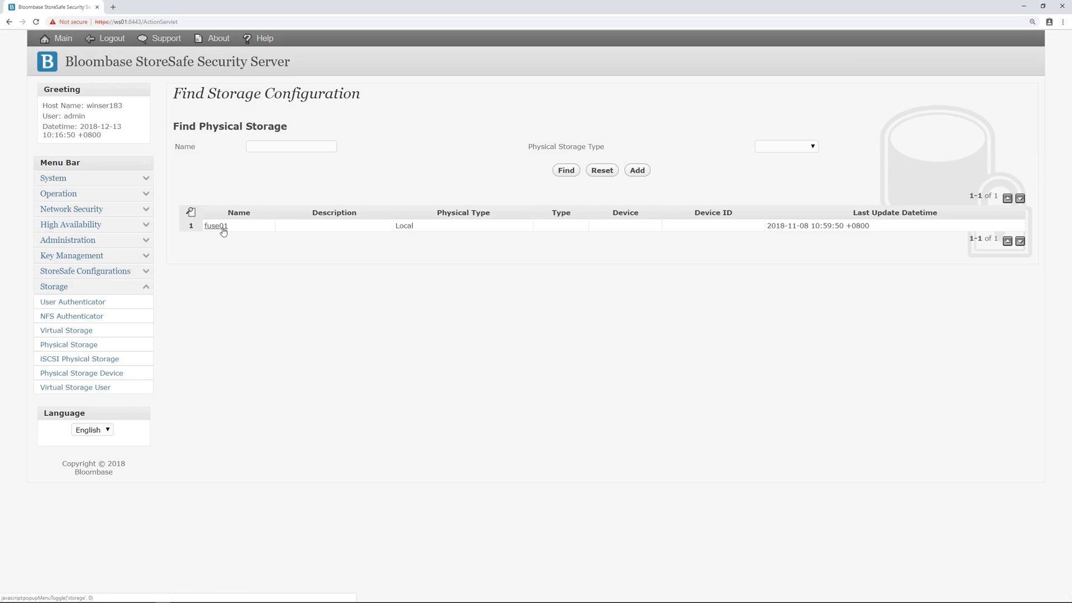
- Review fuse01's configuration, Local type with storage path E:\, and close it unchanged
{"action": "left_click", "coordinate": [216, 226]}
{"action": "left_click", "coordinate": [271, 230]}
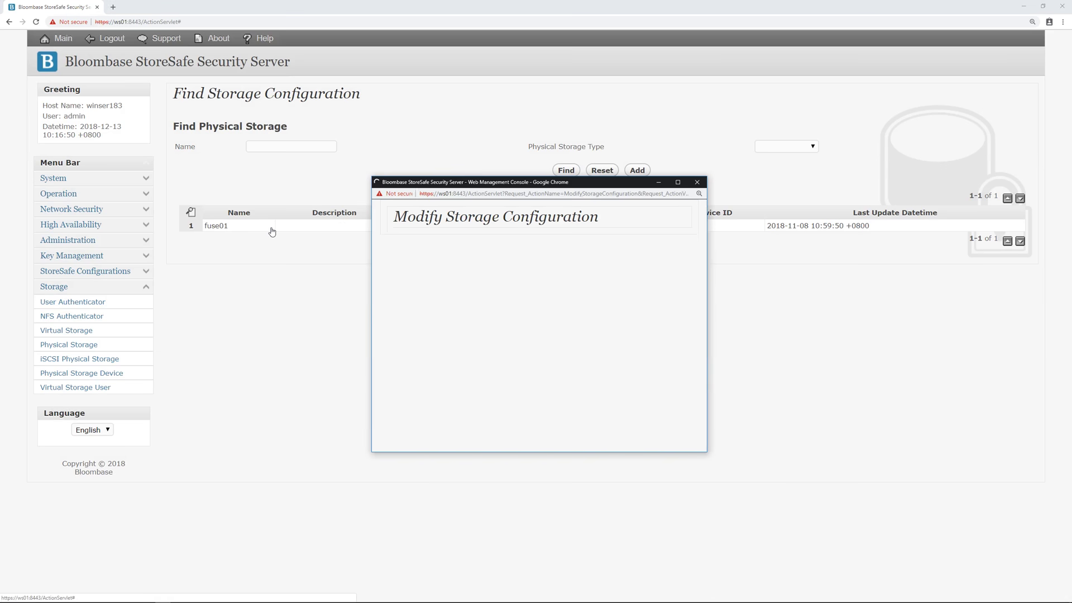
{"action": "left_click_drag", "start_coordinate": [485, 286], "coordinate": [432, 293]}
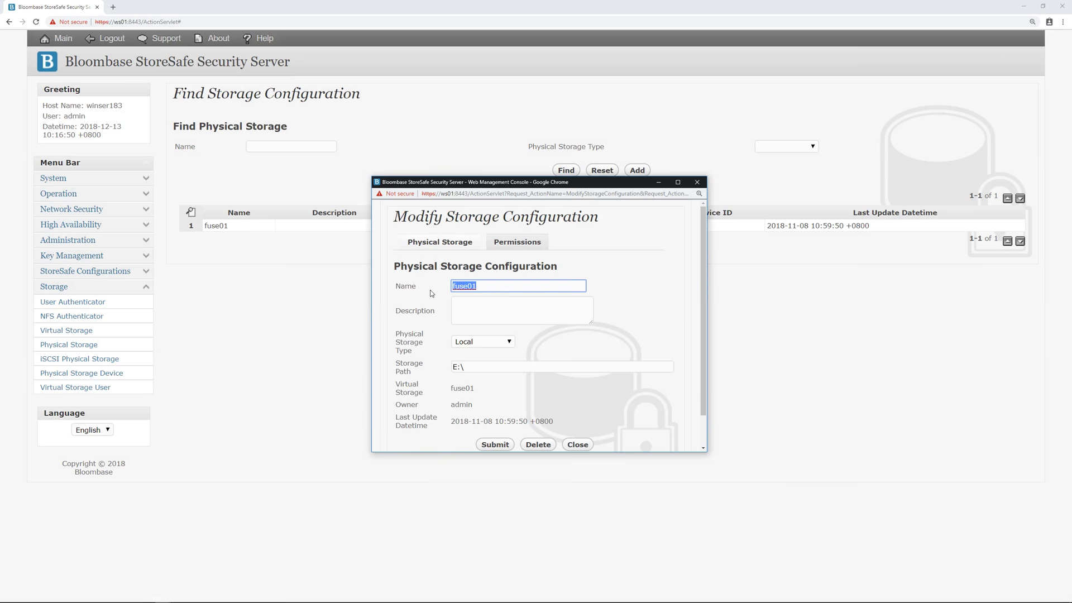
{"action": "left_click", "coordinate": [443, 313]}
{"action": "scroll", "coordinate": [447, 306], "scroll_direction": "down", "scroll_amount": 1}
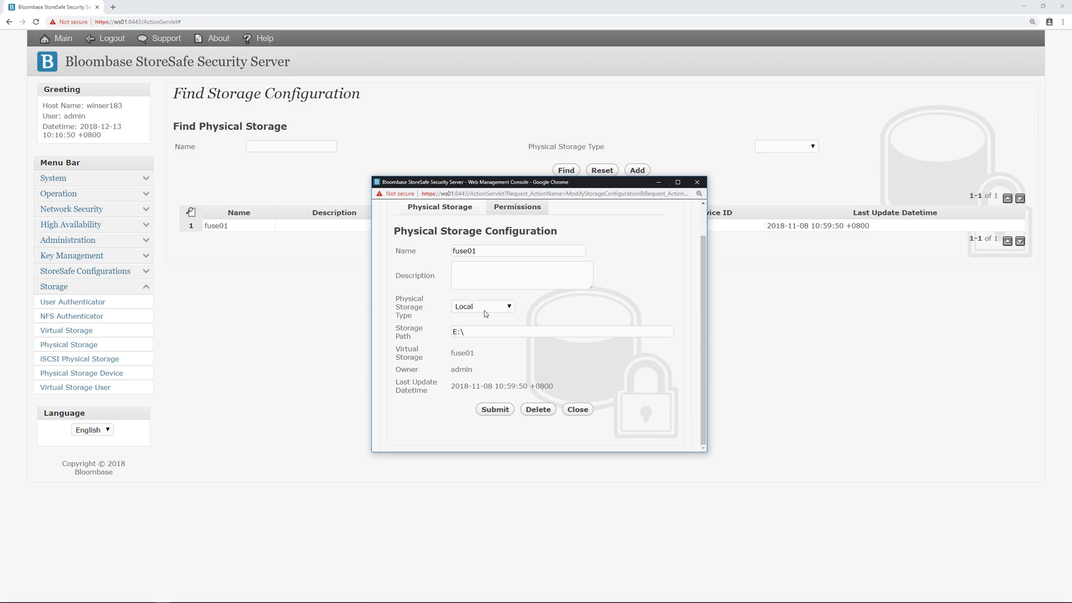
{"action": "left_click", "coordinate": [484, 309]}
{"action": "left_click", "coordinate": [473, 338]}
{"action": "left_click", "coordinate": [473, 332]}
{"action": "left_click_drag", "start_coordinate": [448, 335], "coordinate": [467, 347]}
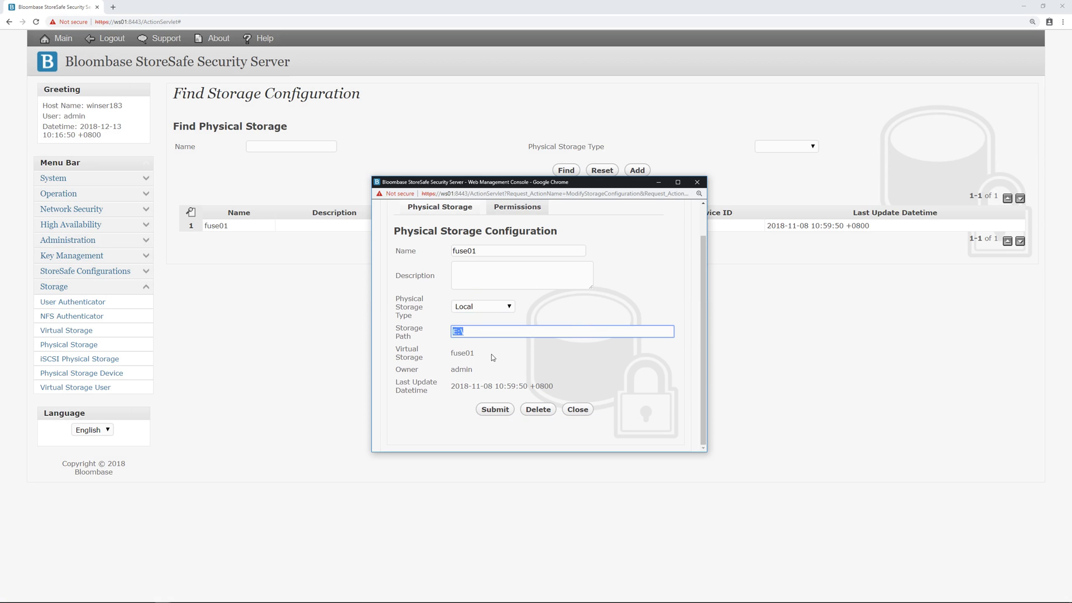
{"action": "left_click", "coordinate": [491, 354]}
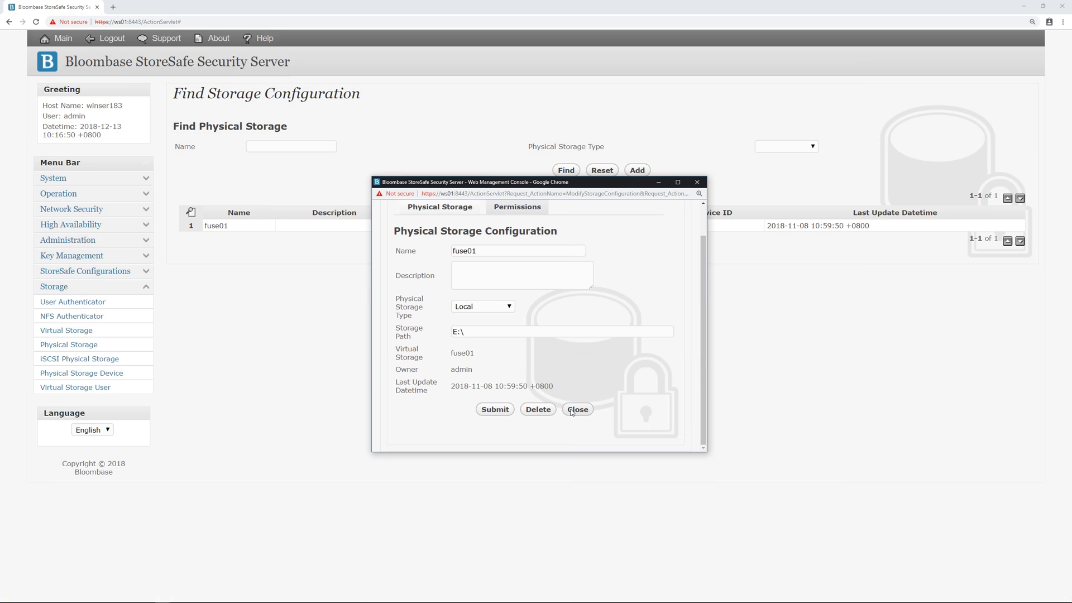
{"action": "left_click", "coordinate": [578, 410]}
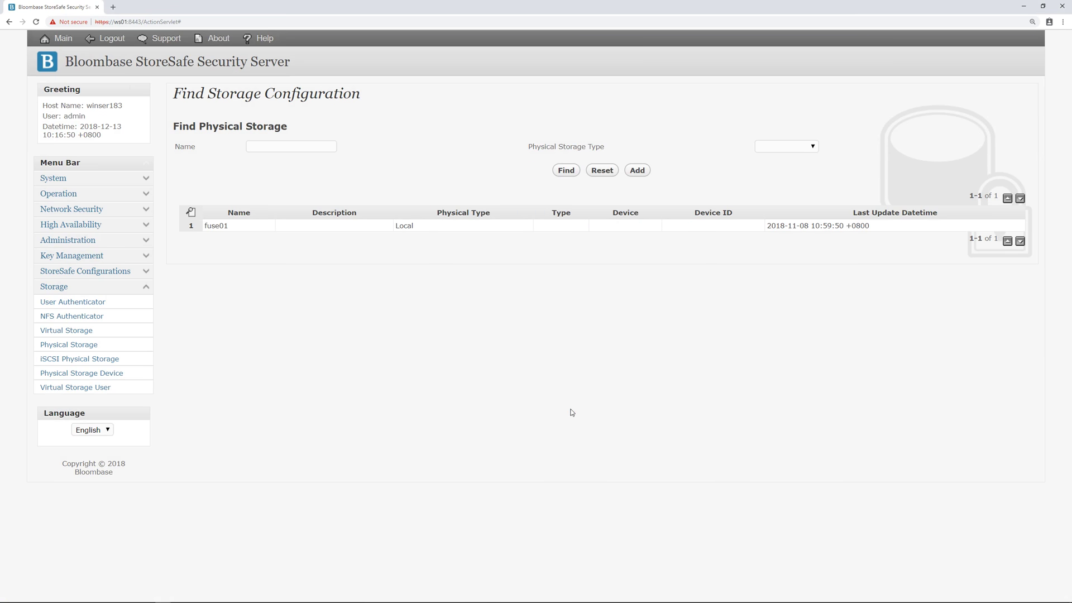
{"action": "left_click", "coordinate": [91, 333]}
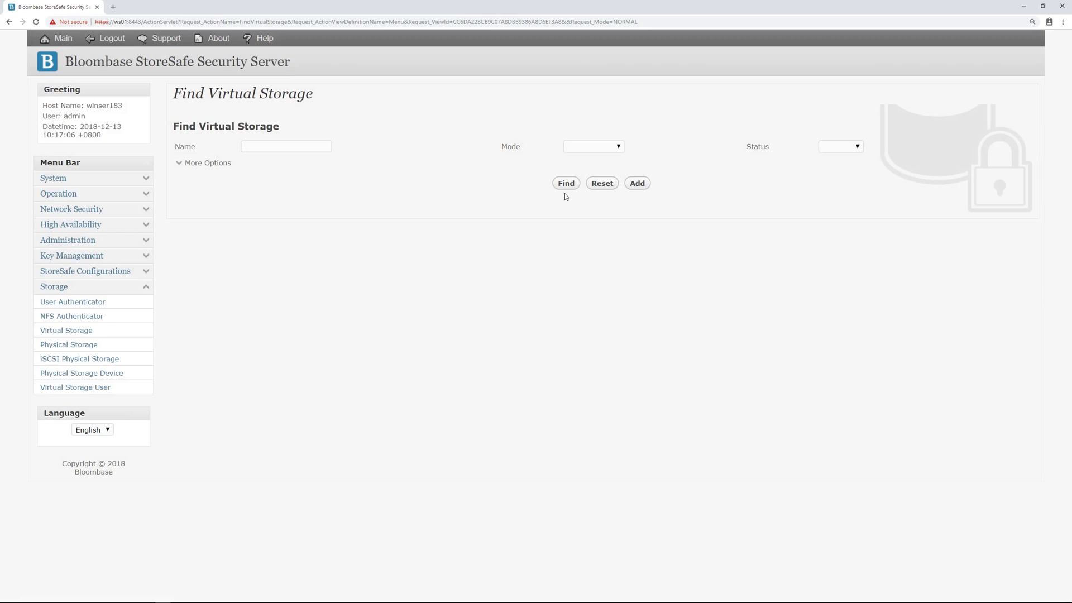
- Open the fuse01 (F:) virtual storage for editing and review its Fuse mode and F: mount path
{"action": "left_click", "coordinate": [567, 184]}
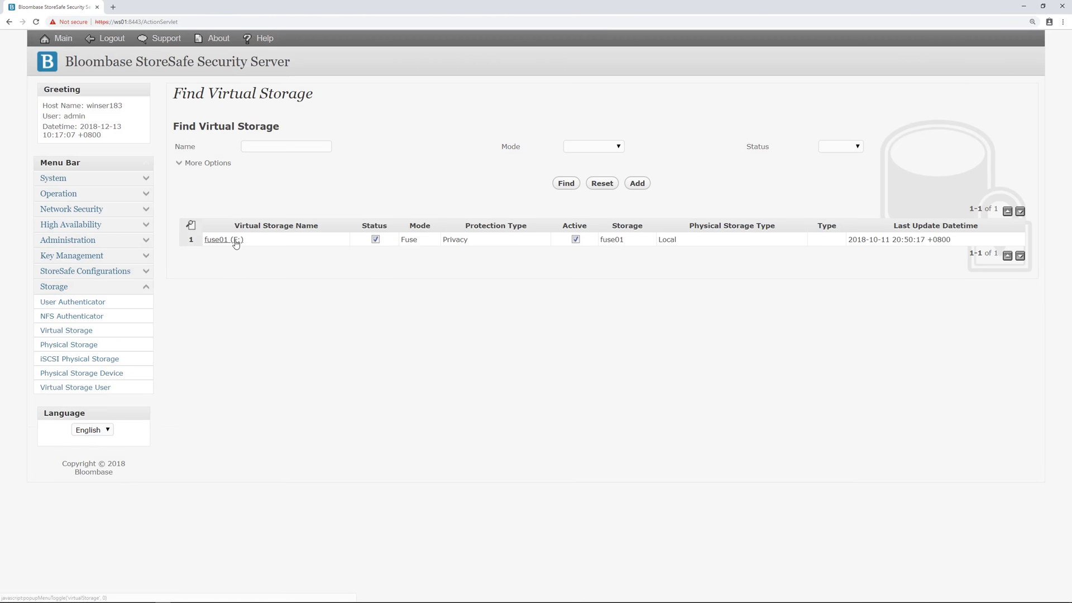
{"action": "left_click", "coordinate": [235, 242]}
{"action": "left_click", "coordinate": [271, 243]}
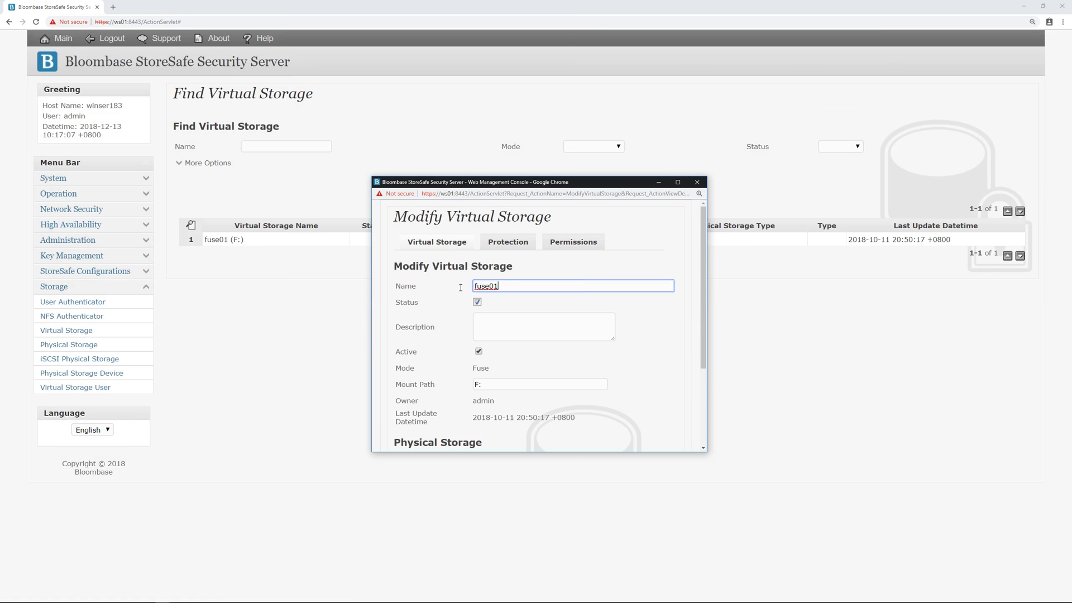
{"action": "double_click", "coordinate": [504, 286]}
{"action": "left_click", "coordinate": [517, 302]}
{"action": "scroll", "coordinate": [505, 287], "scroll_direction": "down", "scroll_amount": 1}
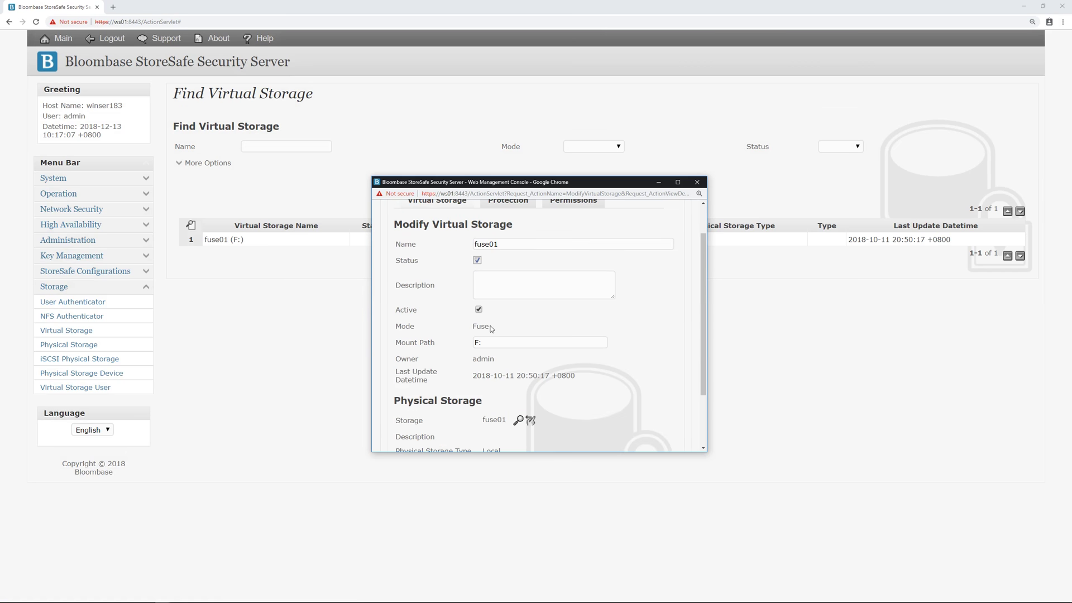
{"action": "left_click_drag", "start_coordinate": [488, 327], "coordinate": [476, 329]}
{"action": "left_click", "coordinate": [492, 345]}
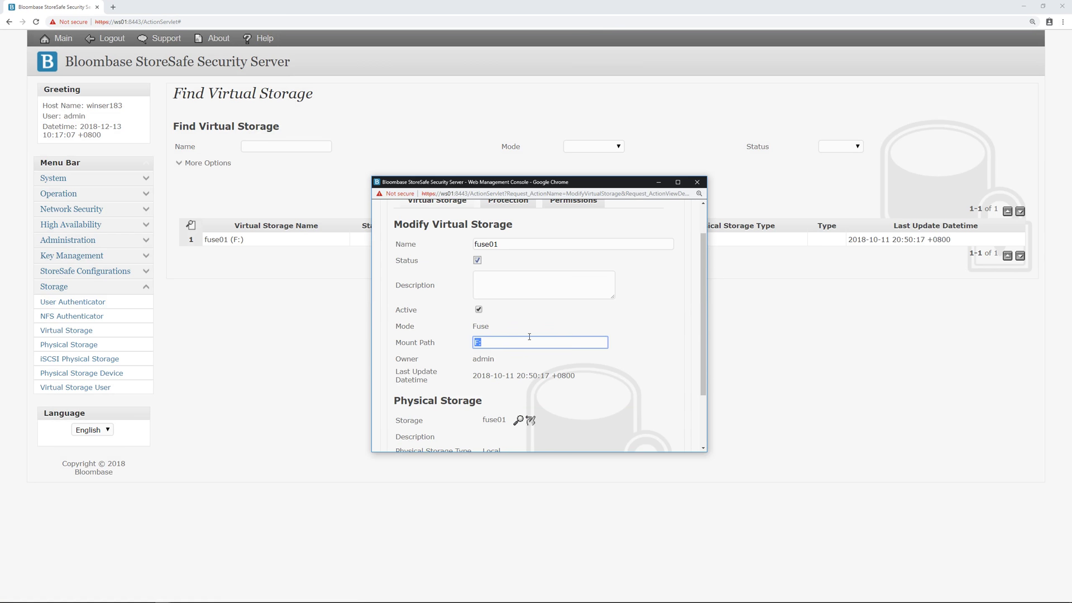
{"action": "left_click", "coordinate": [592, 365]}
- Confirm fuse01 as the linked physical storage and view its Privacy protection using key01
{"action": "scroll", "coordinate": [592, 365], "scroll_direction": "down", "scroll_amount": 1}
{"action": "scroll", "coordinate": [592, 365], "scroll_direction": "down", "scroll_amount": 2}
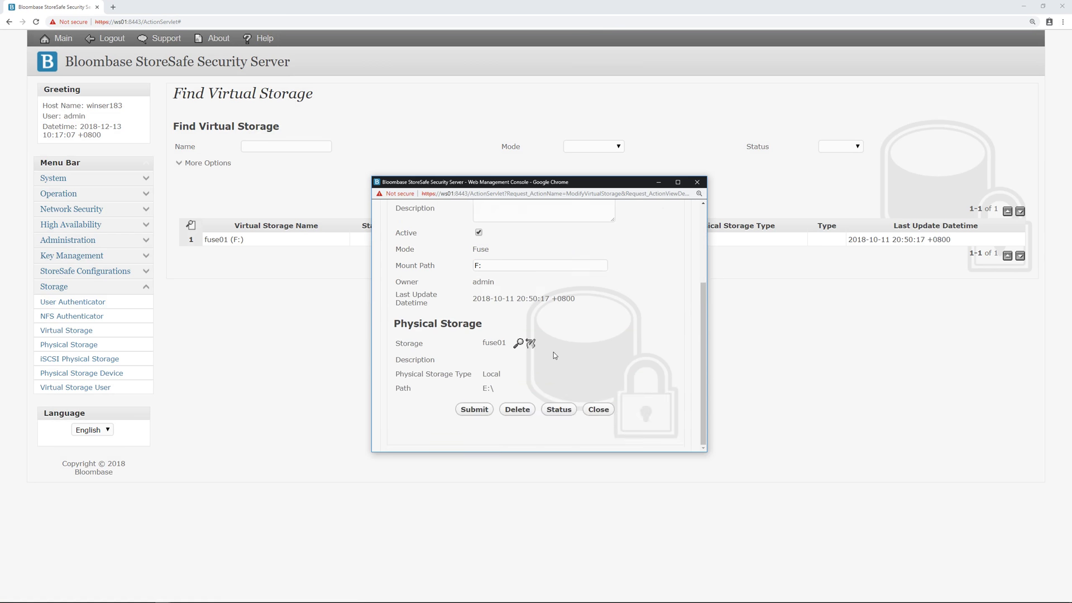
{"action": "left_click", "coordinate": [518, 344]}
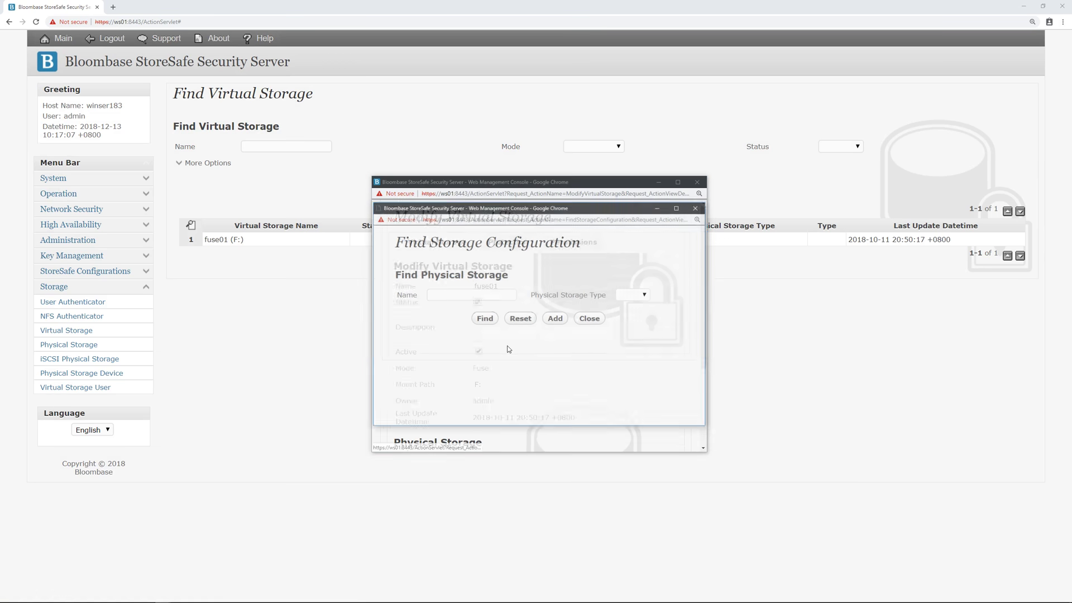
{"action": "left_click", "coordinate": [490, 323]}
{"action": "left_click", "coordinate": [435, 385]}
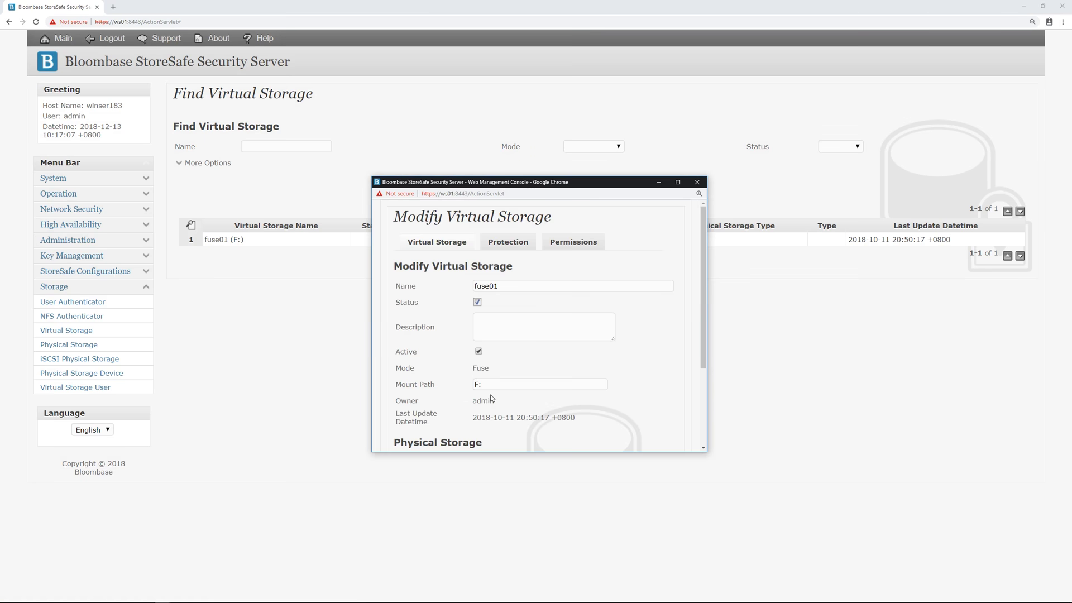
{"action": "scroll", "coordinate": [492, 390], "scroll_direction": "down", "scroll_amount": 3}
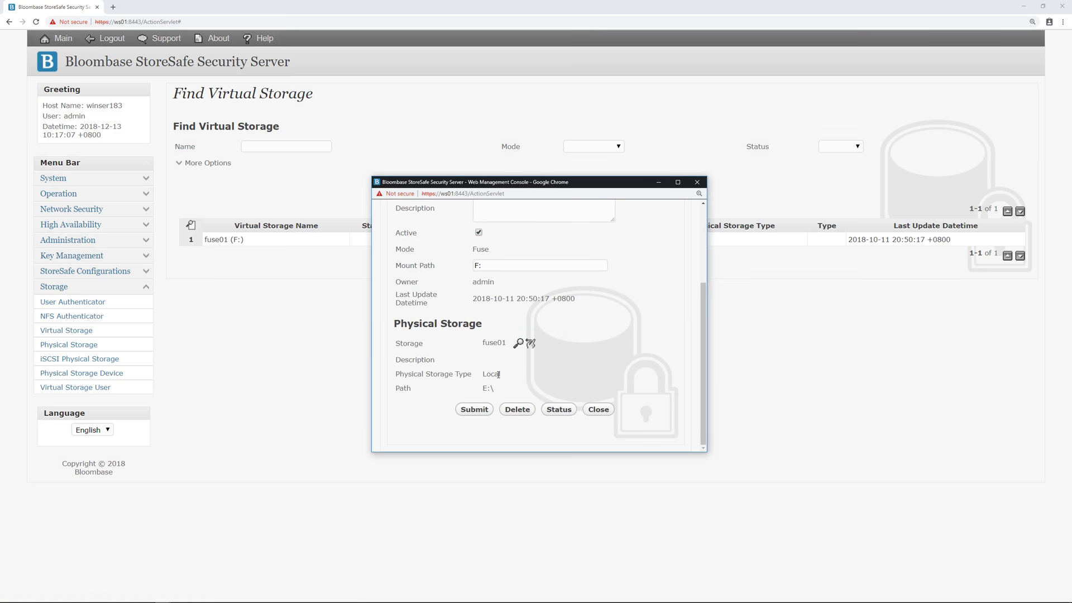
{"action": "scroll", "coordinate": [498, 369], "scroll_direction": "up", "scroll_amount": 3}
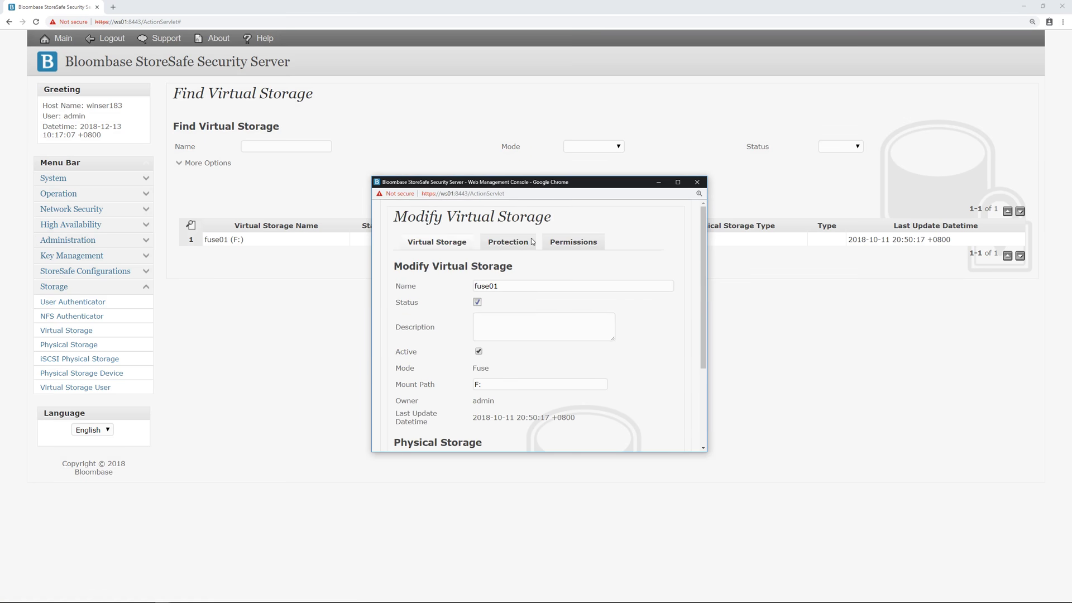
{"action": "left_click", "coordinate": [509, 246]}
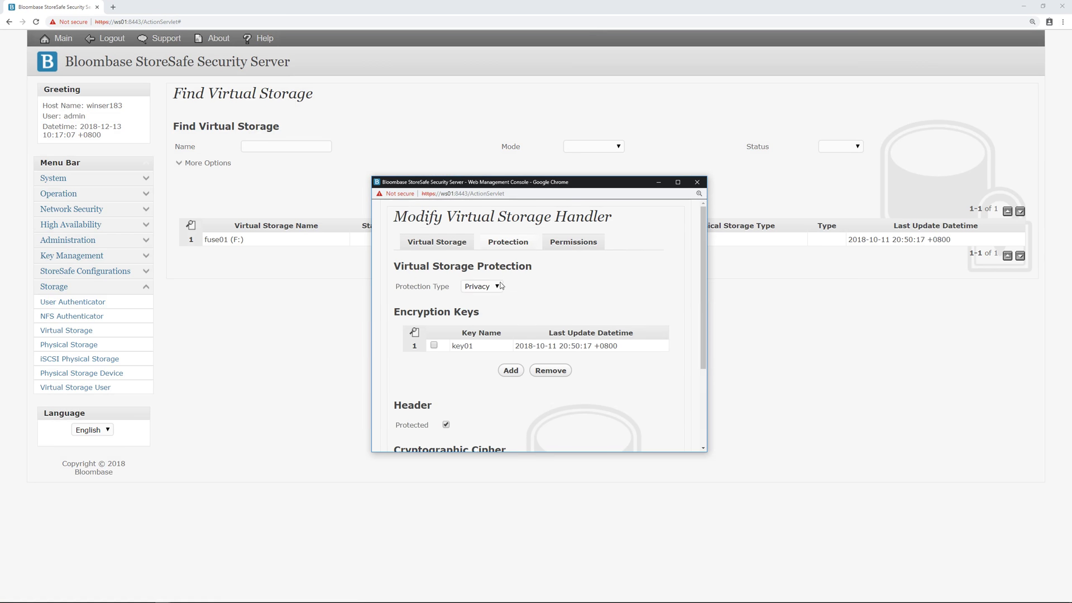
- Keep fuse01's protection as Privacy with AES 256-bit CTR encryption and close the settings
{"action": "left_click", "coordinate": [500, 286]}
{"action": "left_click", "coordinate": [490, 311]}
{"action": "scroll", "coordinate": [490, 311], "scroll_direction": "down", "scroll_amount": 1}
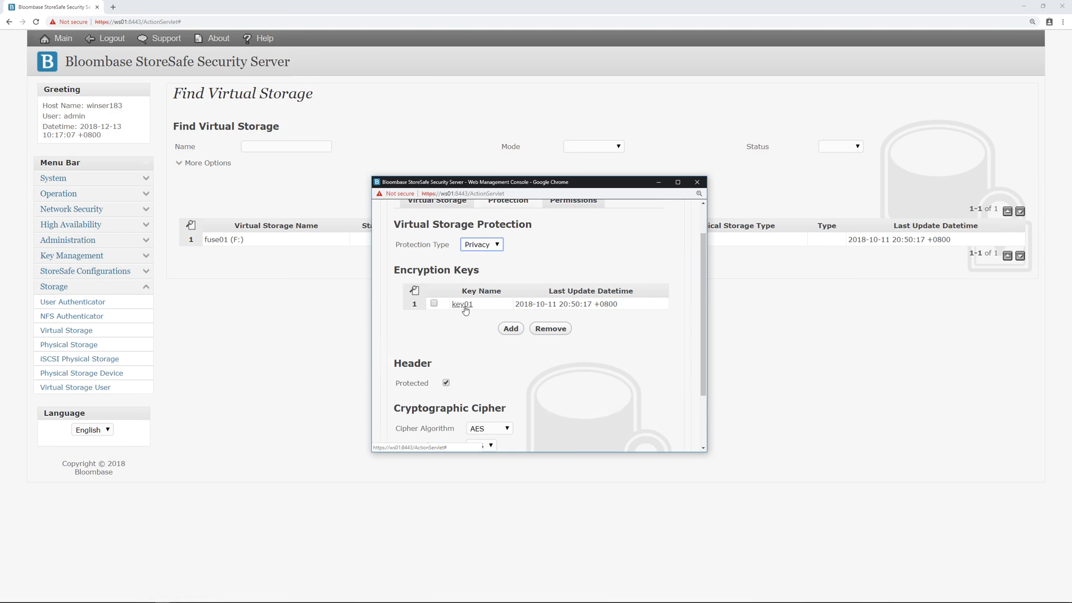
{"action": "scroll", "coordinate": [466, 311], "scroll_direction": "down", "scroll_amount": 2}
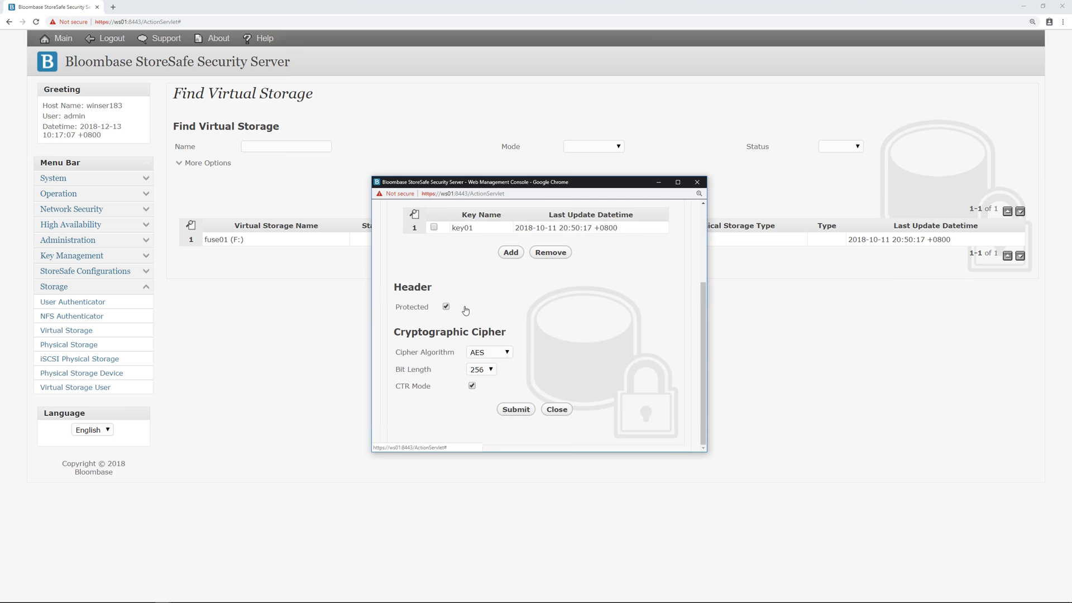
{"action": "left_click", "coordinate": [494, 356]}
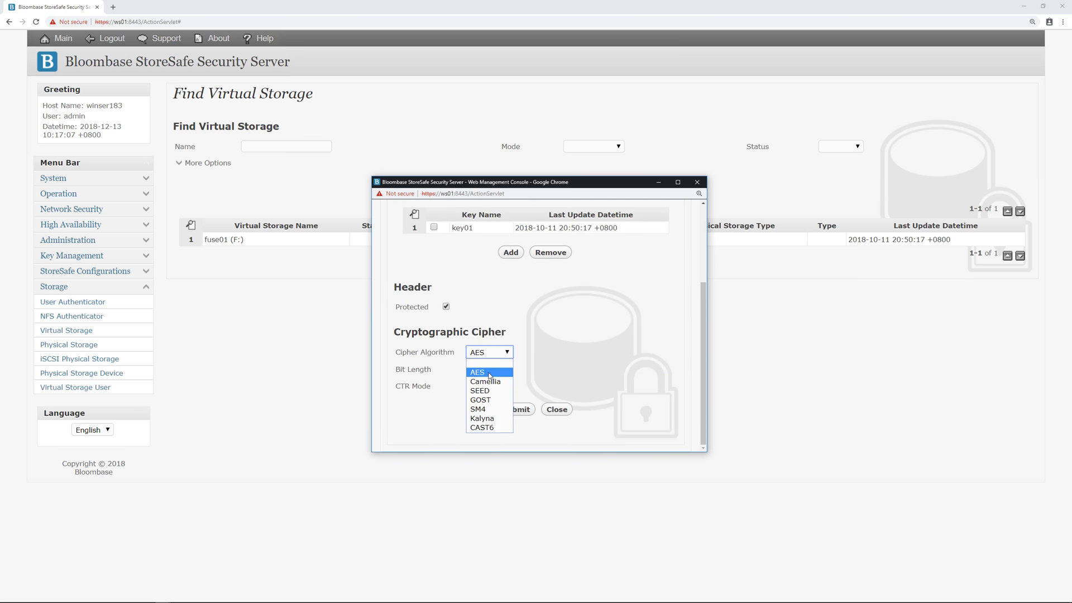
{"action": "left_click", "coordinate": [489, 375]}
{"action": "left_click", "coordinate": [488, 372]}
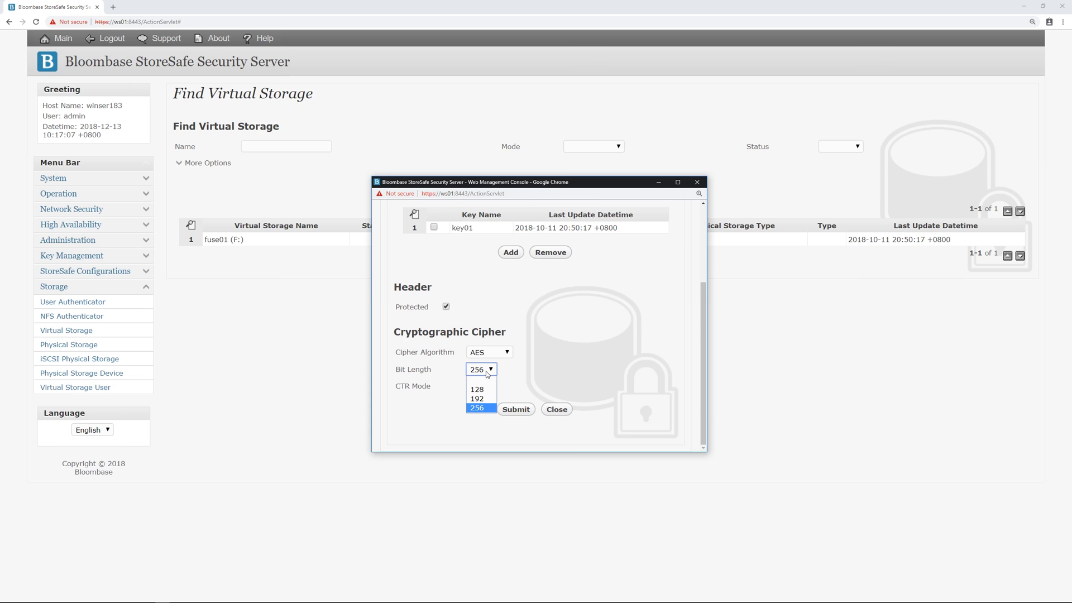
{"action": "left_click", "coordinate": [478, 408]}
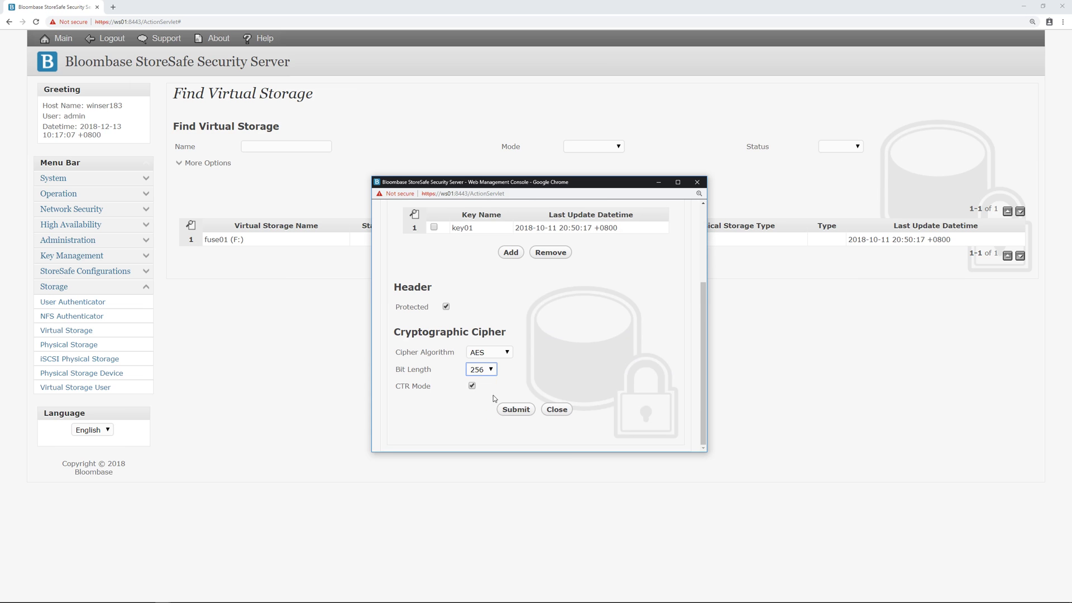
{"action": "left_click", "coordinate": [556, 410]}
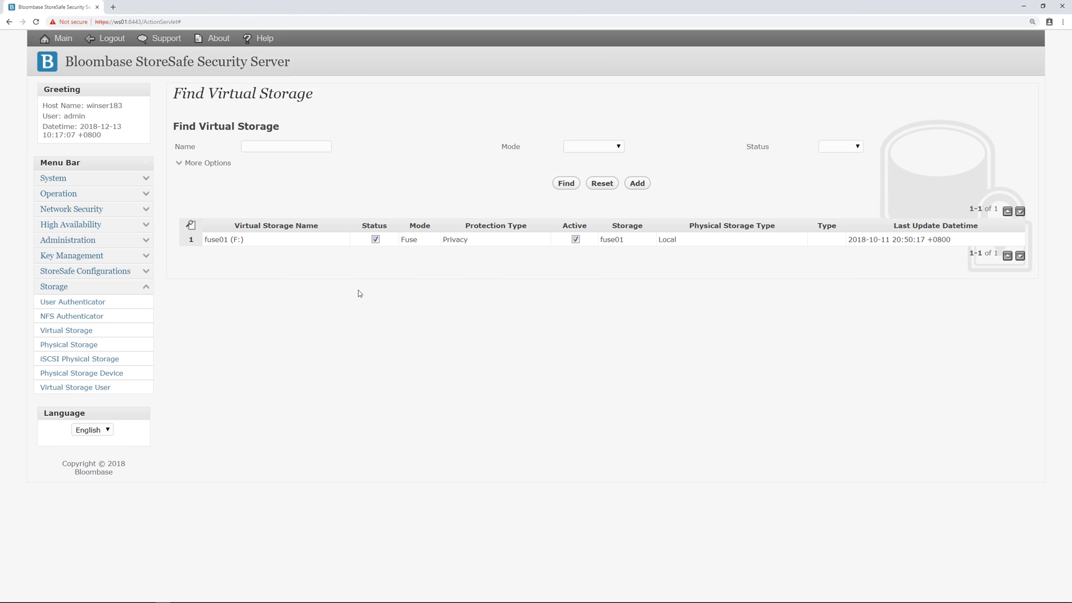
{"action": "left_click", "coordinate": [224, 240]}
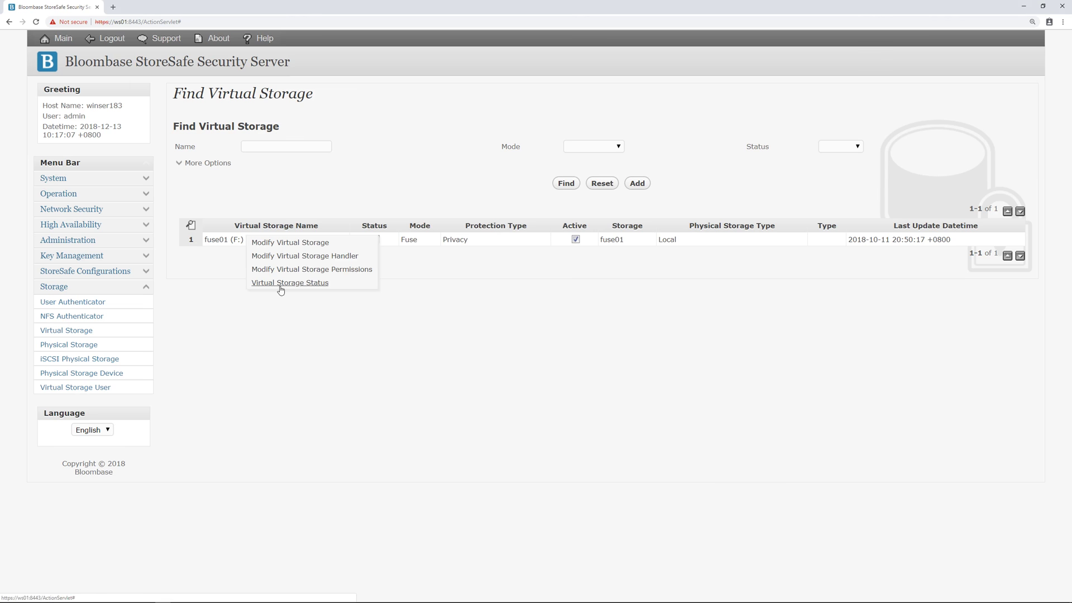
{"action": "left_click", "coordinate": [281, 283]}
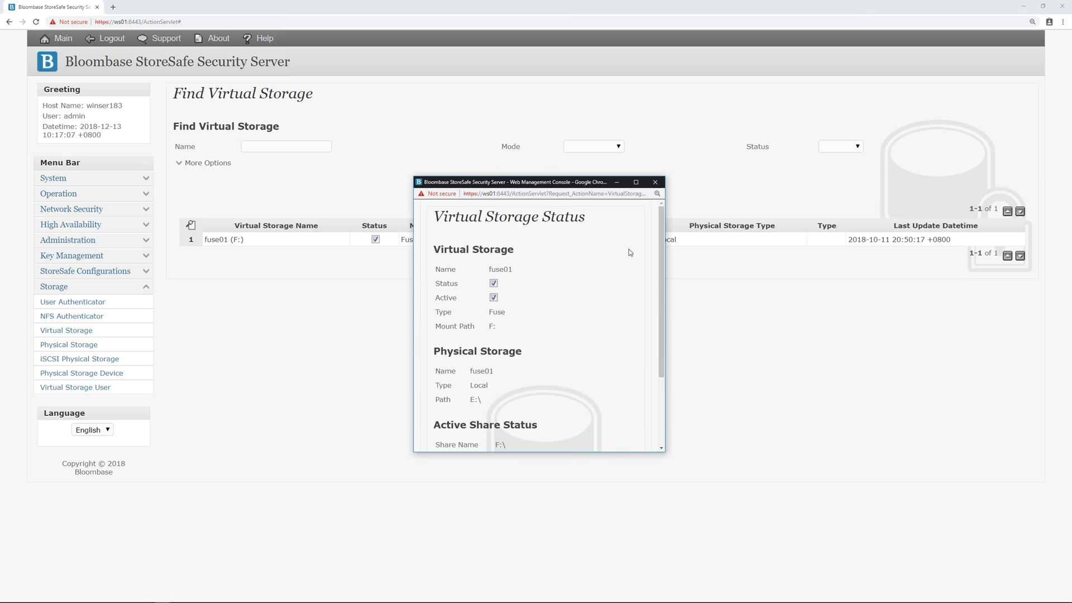
{"action": "left_click_drag", "start_coordinate": [661, 229], "coordinate": [655, 306]}
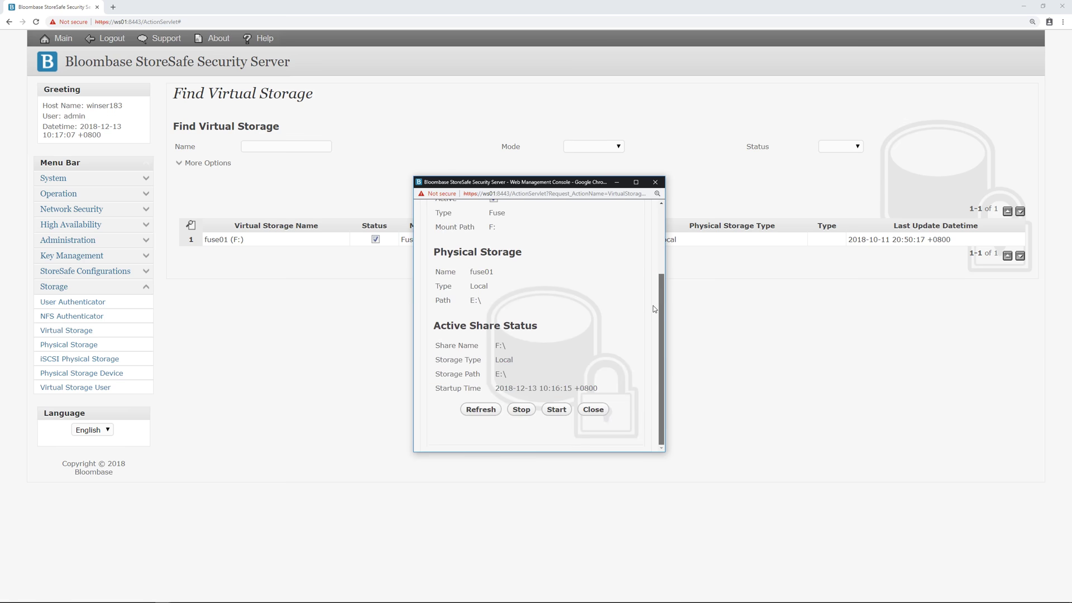
{"action": "left_click", "coordinate": [595, 410]}
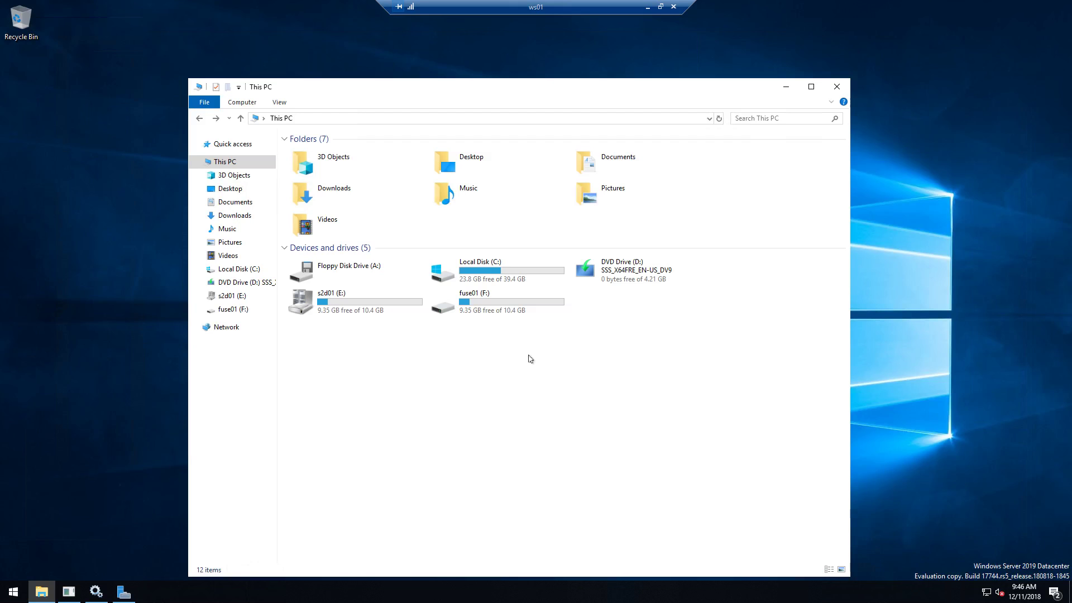
{"action": "left_click", "coordinate": [518, 311]}
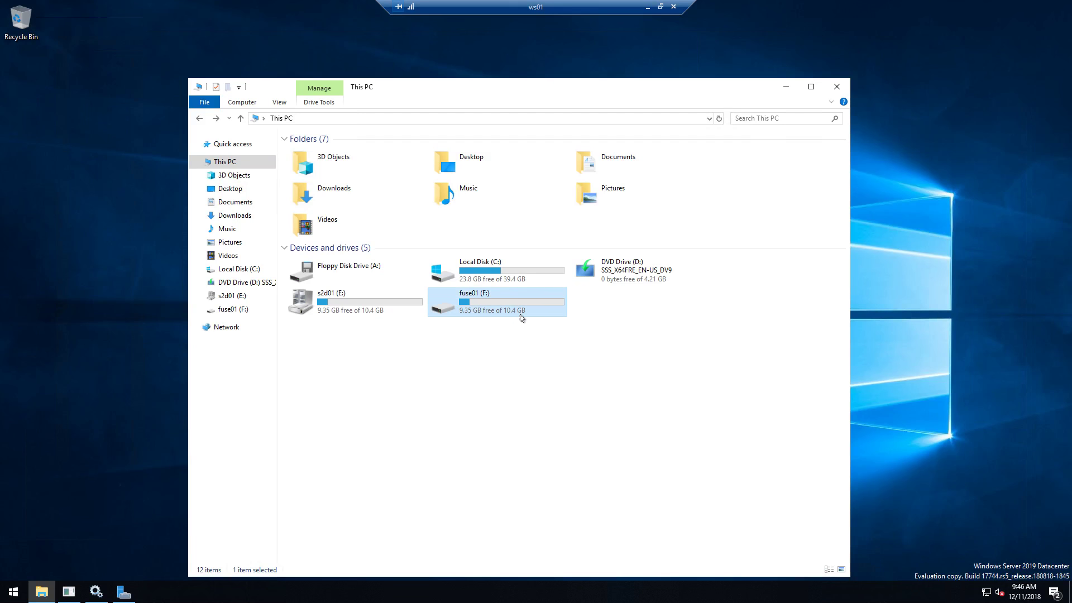
{"action": "right_click", "coordinate": [520, 317]}
{"action": "left_click", "coordinate": [558, 466]}
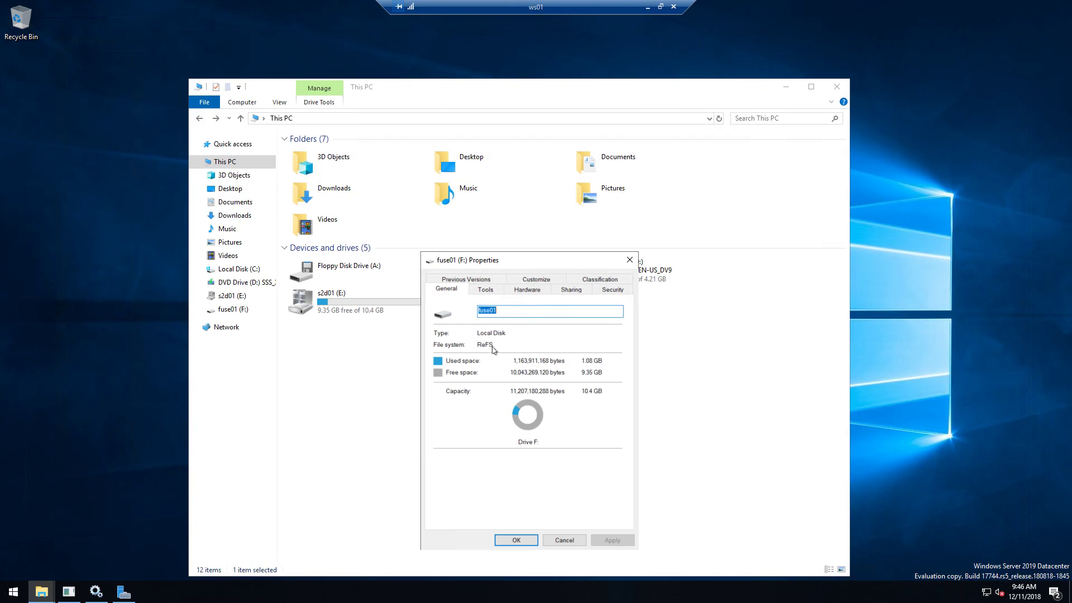
{"action": "left_click", "coordinate": [514, 541]}
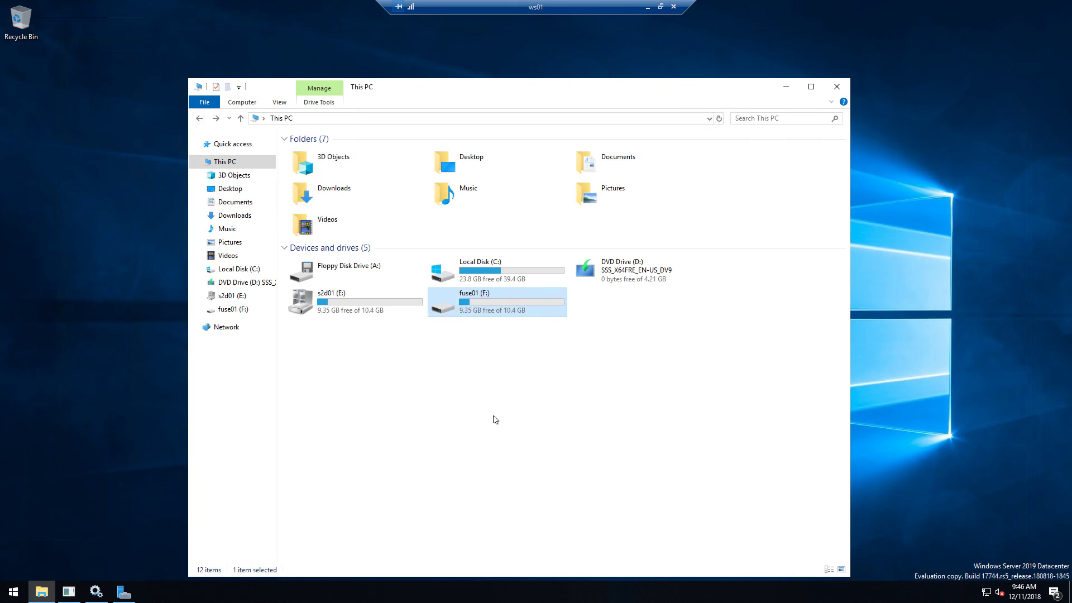
- Create an empty password.txt text document on fuse01 (F:) and open it in Notepad
{"action": "double_click", "coordinate": [490, 307]}
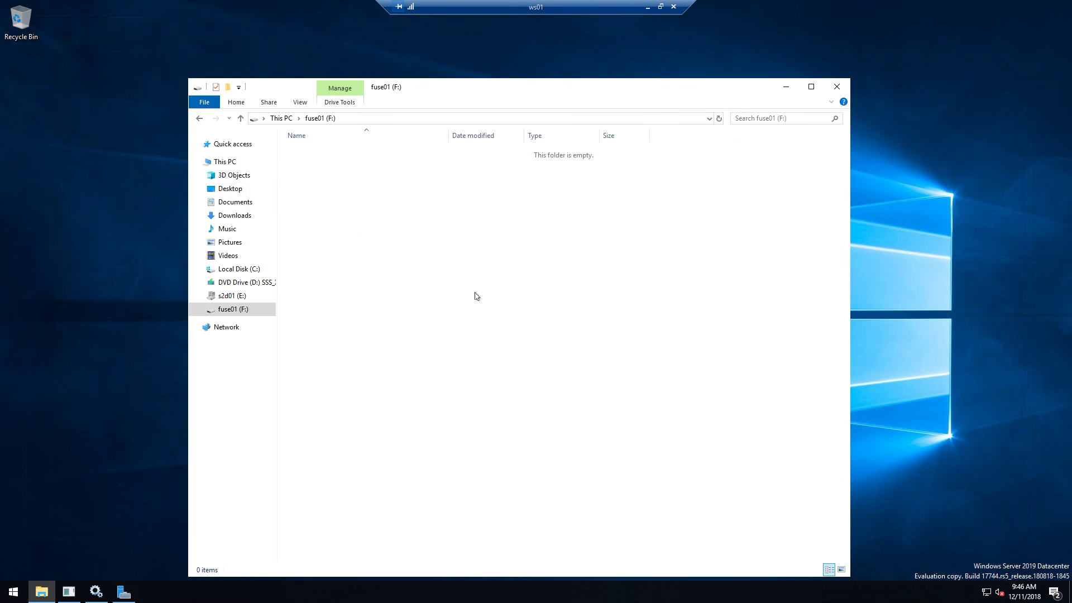
{"action": "right_click", "coordinate": [477, 296]}
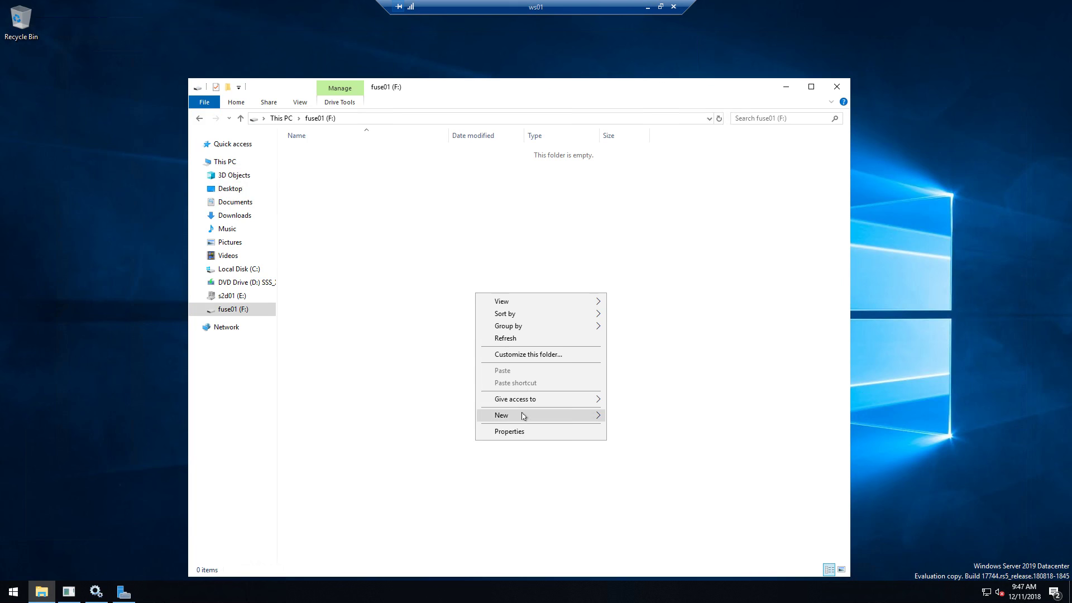
{"action": "mouse_move", "coordinate": [523, 415]}
{"action": "left_click", "coordinate": [651, 485]}
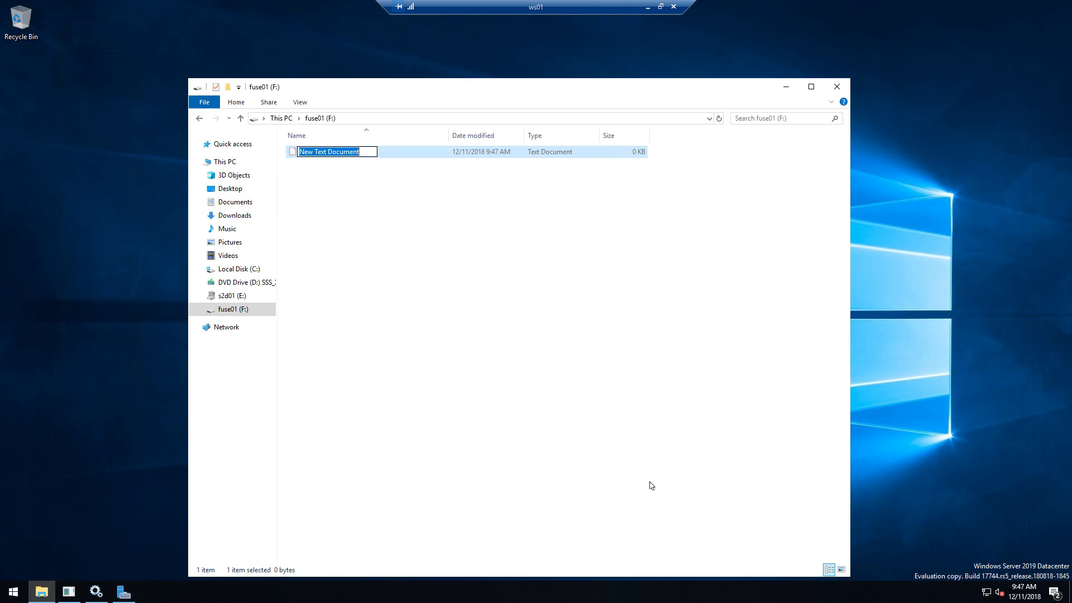
{"action": "type", "text": "passwor"}
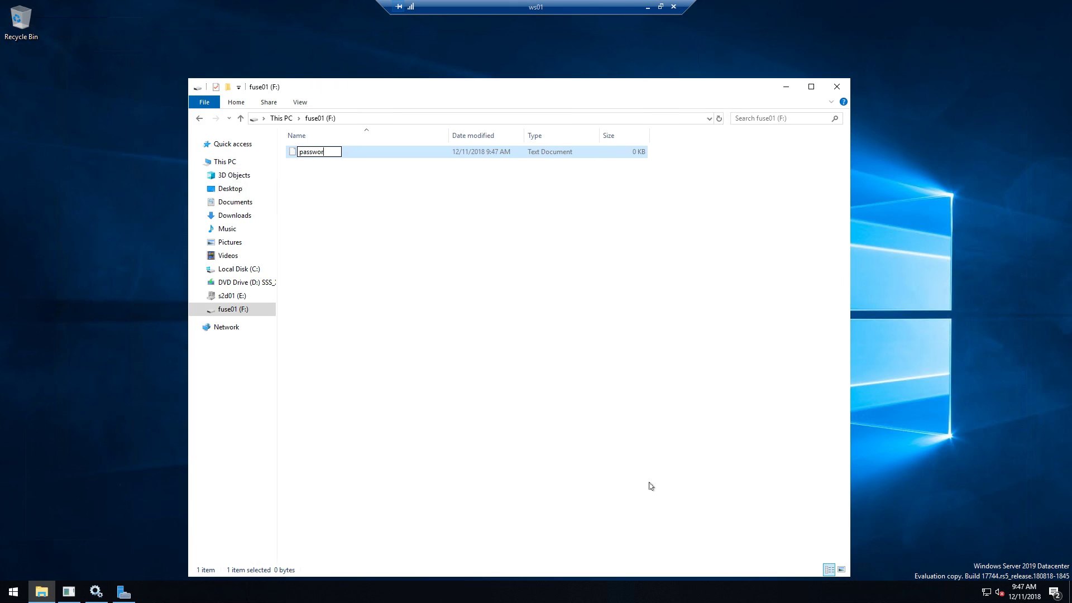
{"action": "type", "text": "d.txt"}
{"action": "key", "text": "Return"}
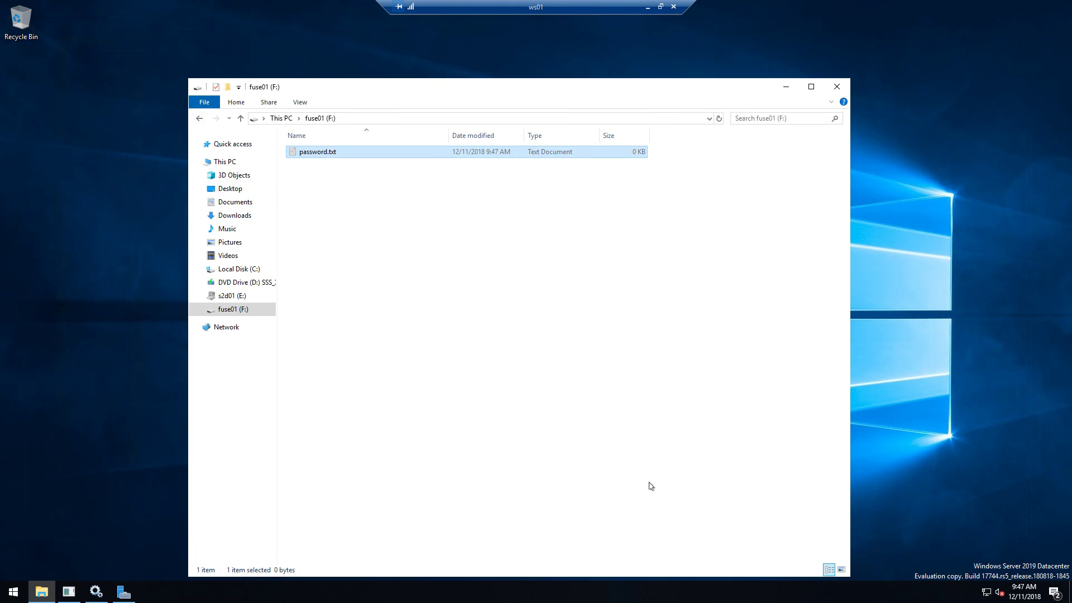
{"action": "double_click", "coordinate": [355, 156]}
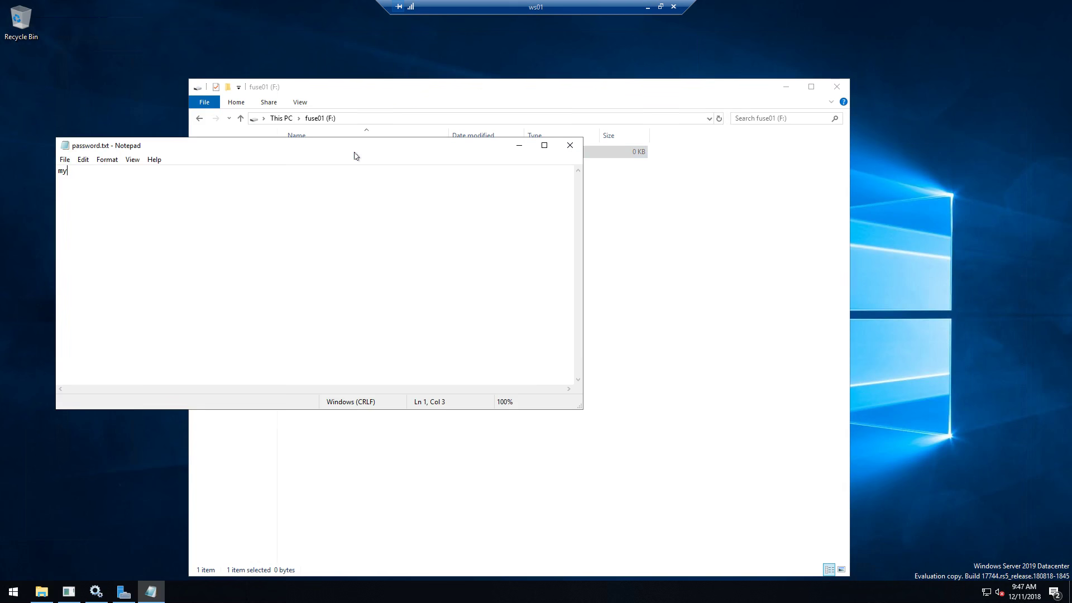
- Type a sample bank-password line into password.txt, save it and close Notepad
{"action": "type", "text": "my citibank password: iloveyou"}
{"action": "left_click", "coordinate": [65, 159]}
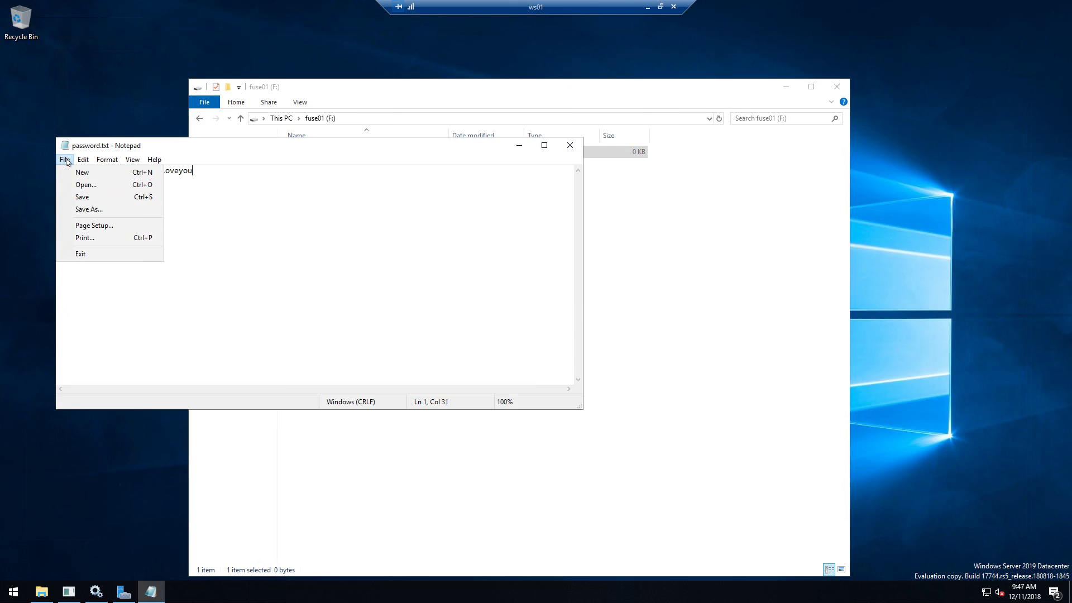
{"action": "left_click", "coordinate": [92, 198]}
{"action": "left_click", "coordinate": [570, 145]}
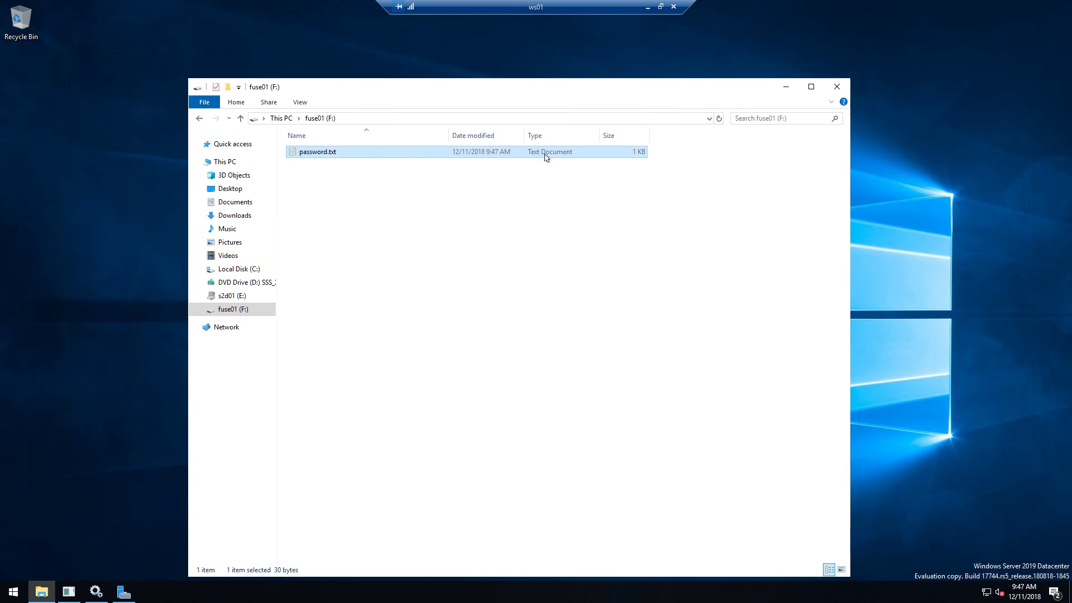
- Reopen password.txt on F: to verify the saved plain text, then close Notepad
{"action": "left_click", "coordinate": [470, 221]}
{"action": "left_click", "coordinate": [322, 158]}
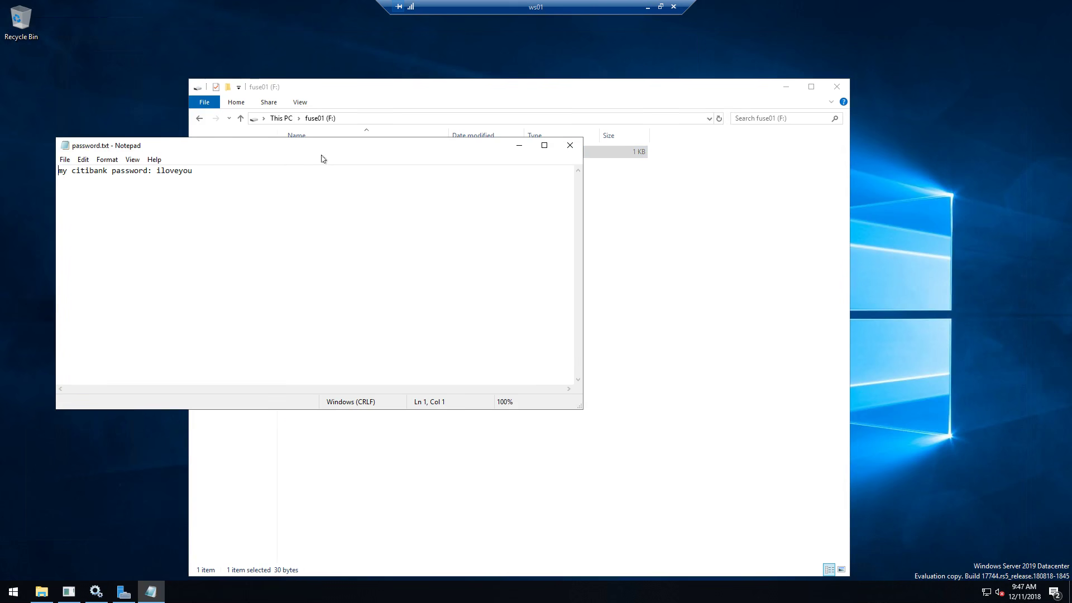
{"action": "left_click_drag", "start_coordinate": [194, 171], "coordinate": [58, 171]}
{"action": "left_click", "coordinate": [251, 245]}
{"action": "left_click", "coordinate": [570, 145]}
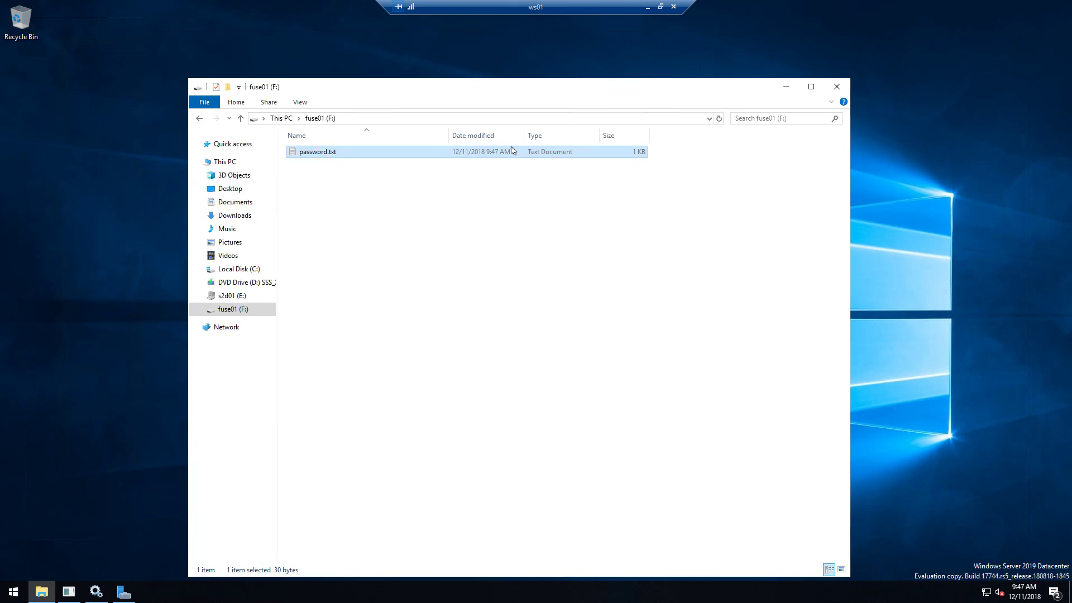
- Open password.txt from s2d01 (E:) and select its unreadable ciphertext with the storesafe header
{"action": "left_click", "coordinate": [233, 162]}
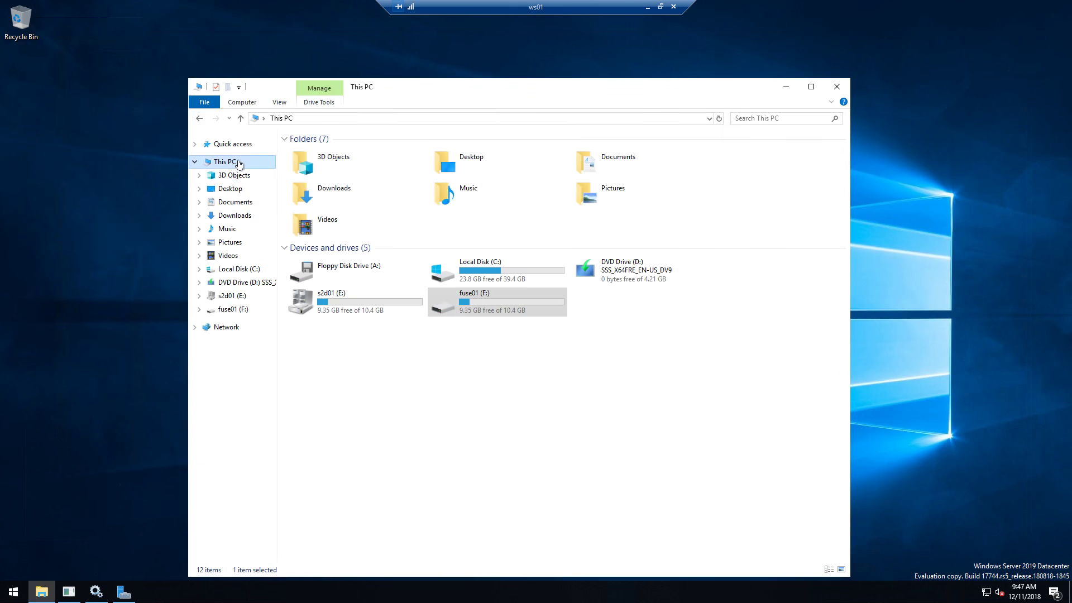
{"action": "double_click", "coordinate": [345, 303]}
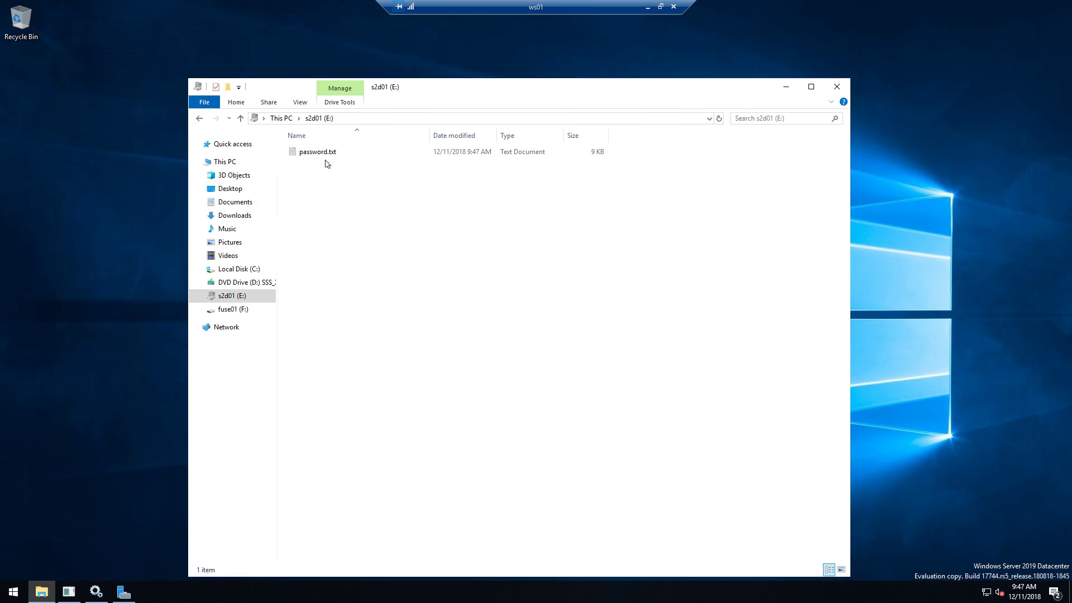
{"action": "left_click", "coordinate": [318, 161]}
{"action": "double_click", "coordinate": [319, 161]}
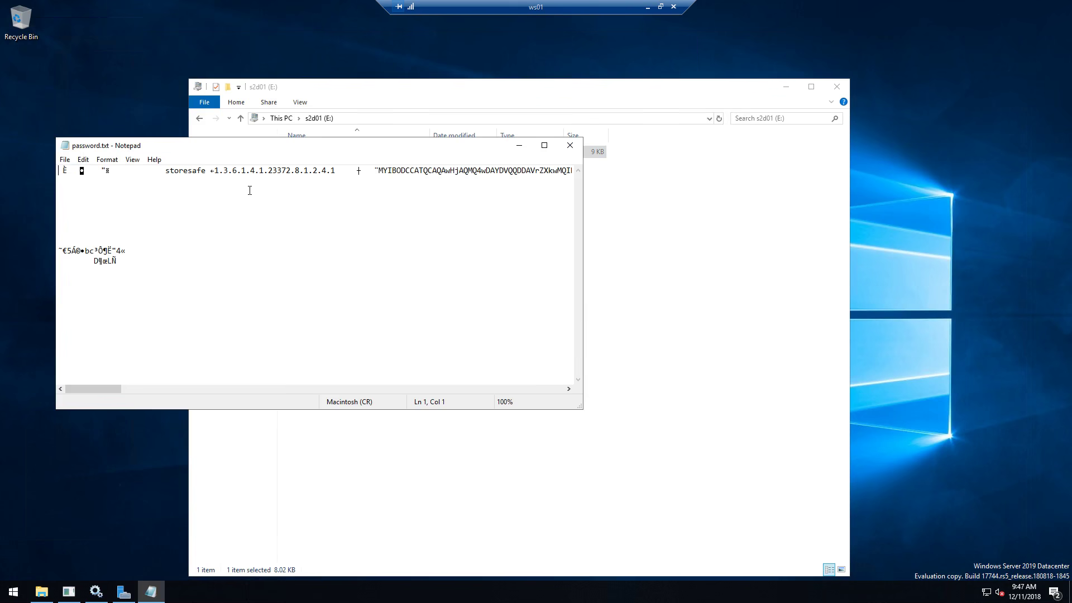
{"action": "key", "text": "ctrl+a"}
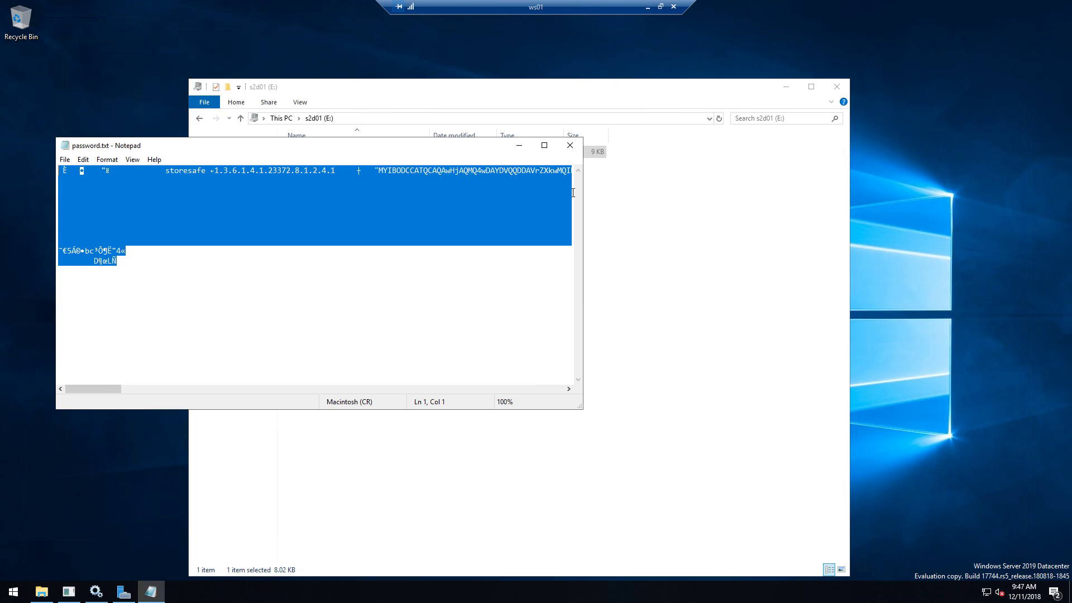
- Close the Notepad window showing the encrypted password.txt to return to the s2d01 (E:) folder
{"action": "left_click", "coordinate": [570, 145]}
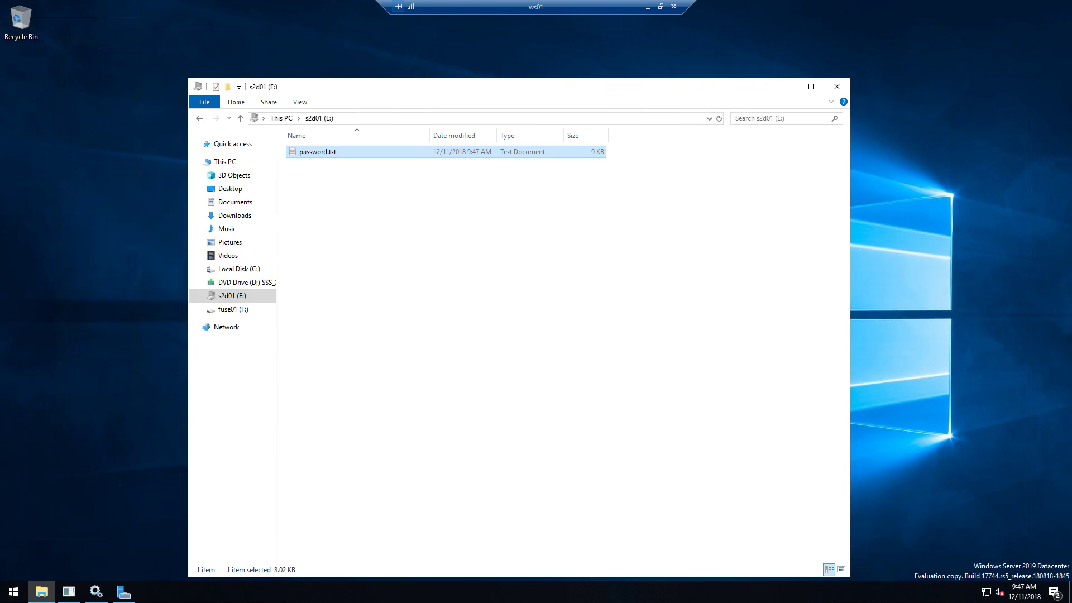
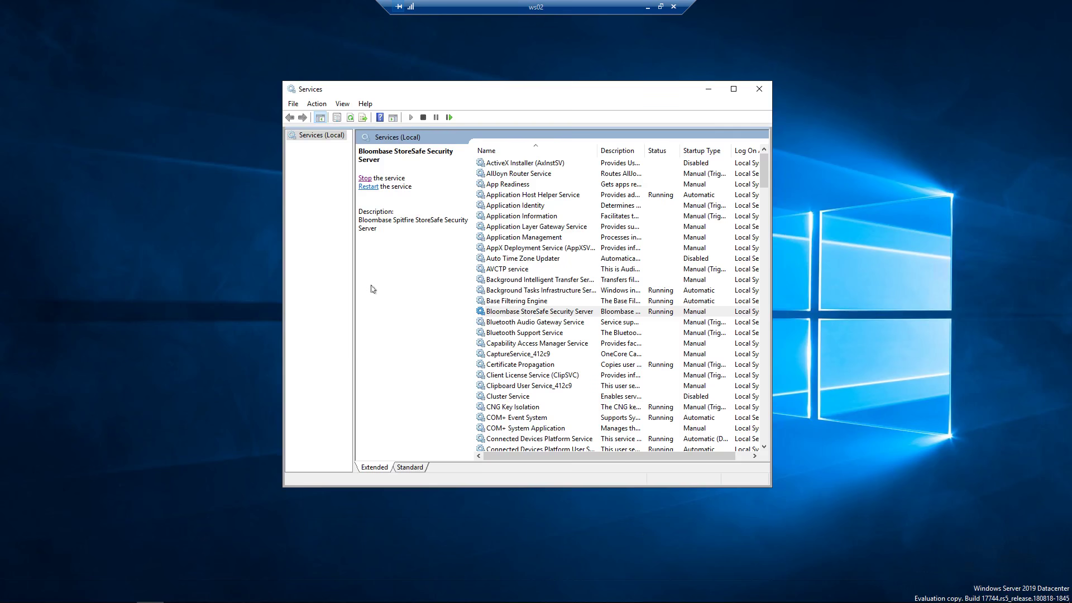
- Check the Bloombase StoreSafe Security Server service's status in its properties
{"action": "left_click", "coordinate": [510, 314]}
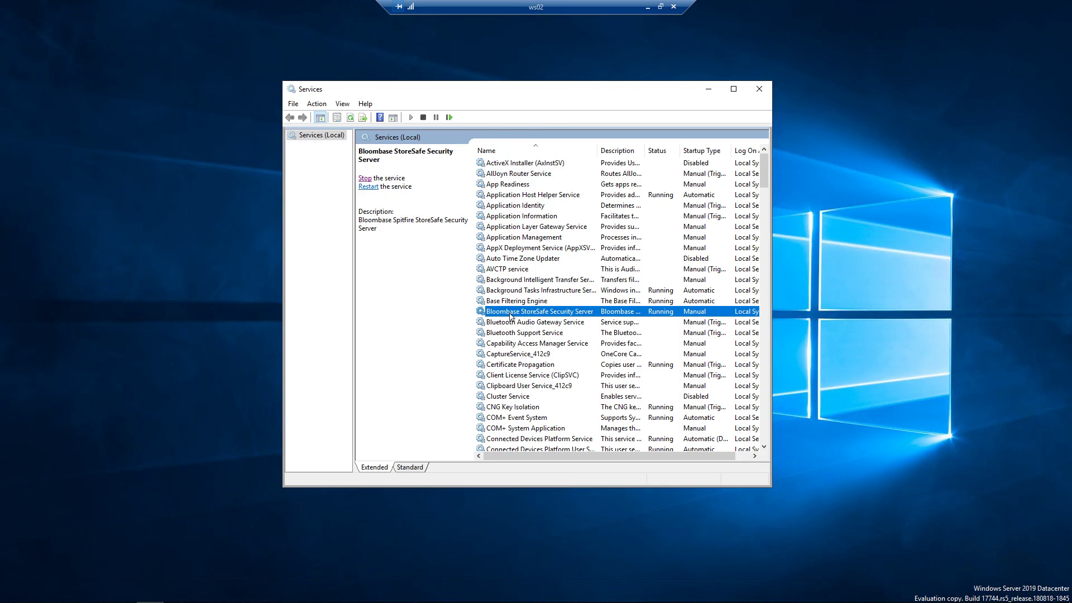
{"action": "right_click", "coordinate": [510, 315]}
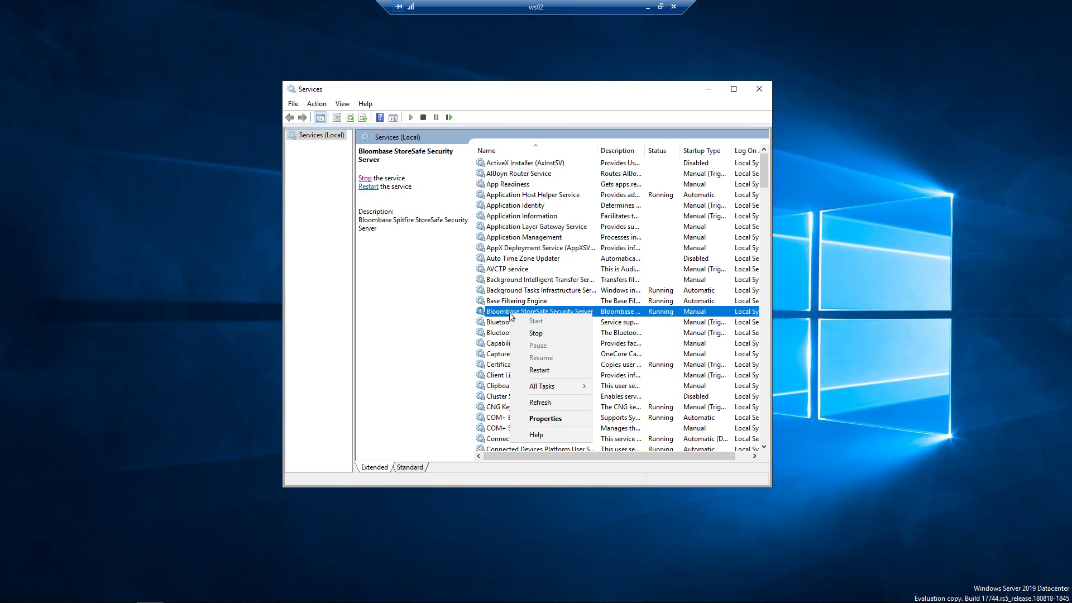
{"action": "left_click", "coordinate": [548, 419]}
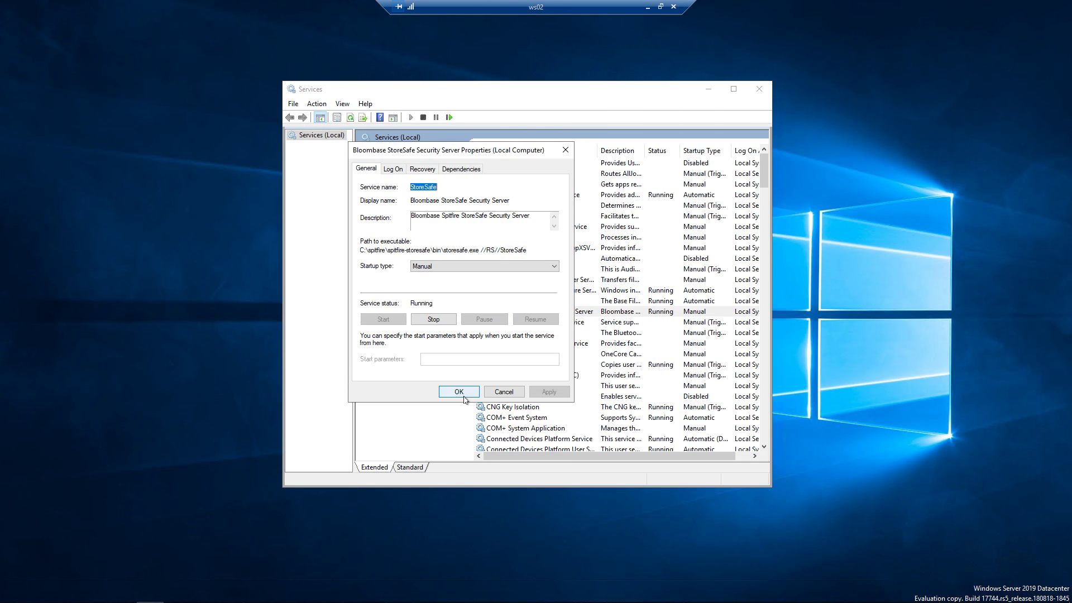
{"action": "left_click", "coordinate": [463, 396]}
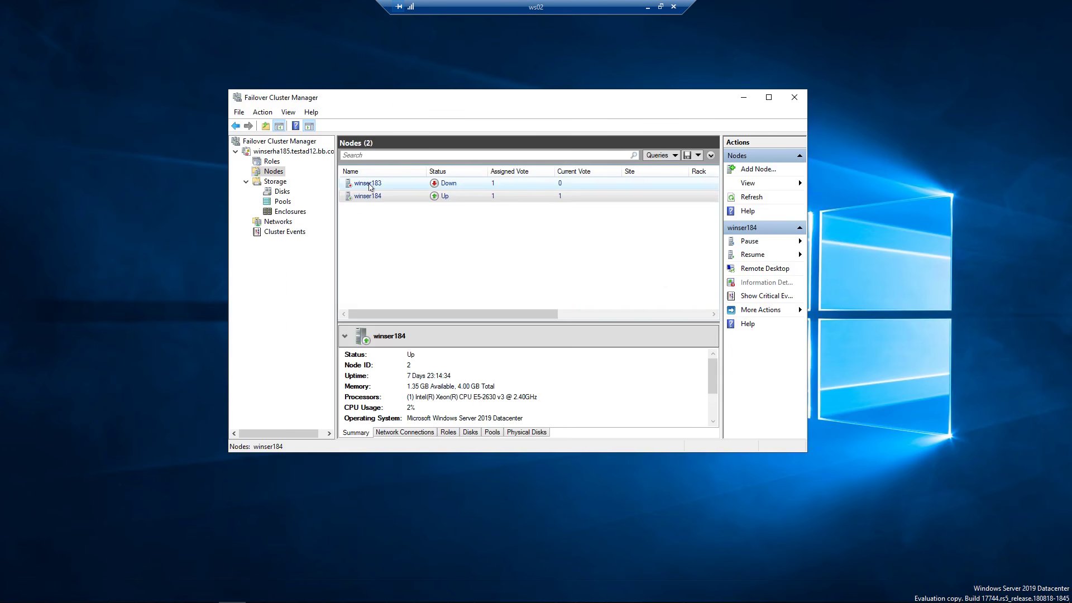
- Review cluster nodes winser183 and winser184, then list the cluster's disks
{"action": "left_click", "coordinate": [370, 185]}
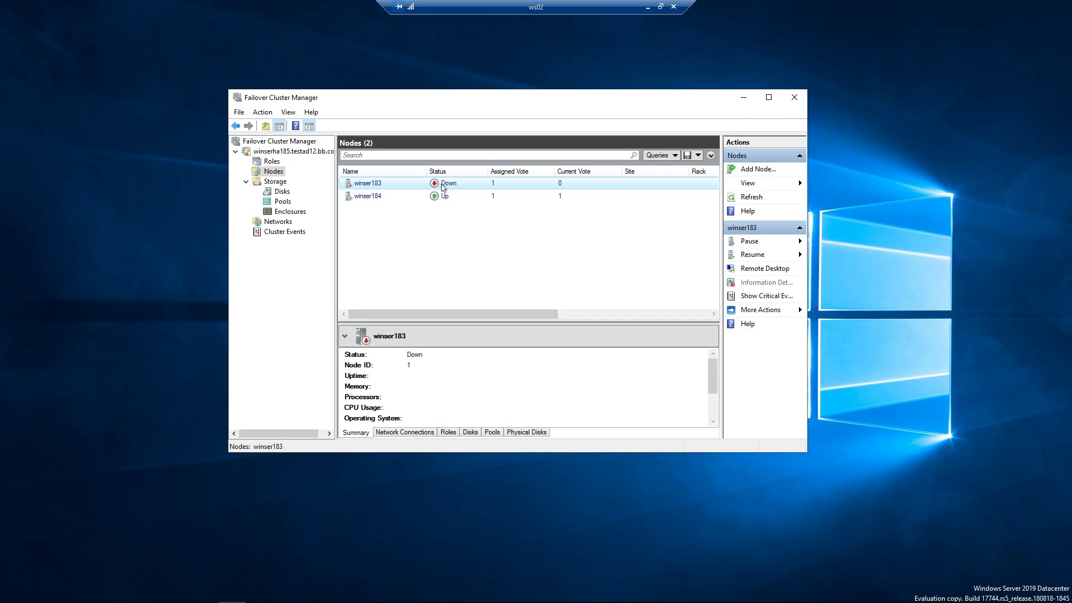
{"action": "left_click", "coordinate": [368, 200]}
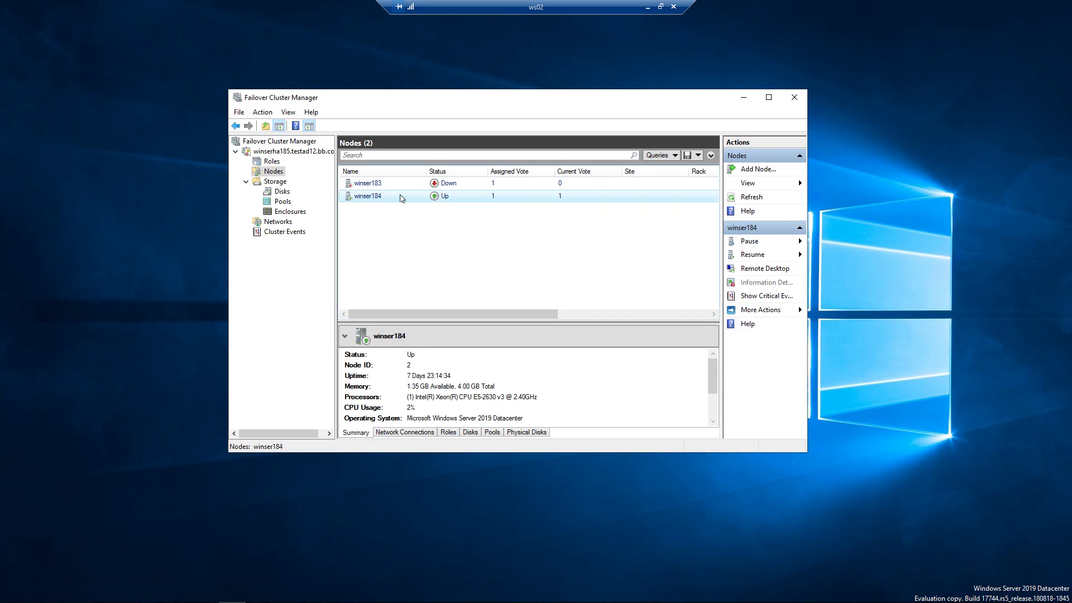
{"action": "left_click", "coordinate": [282, 191]}
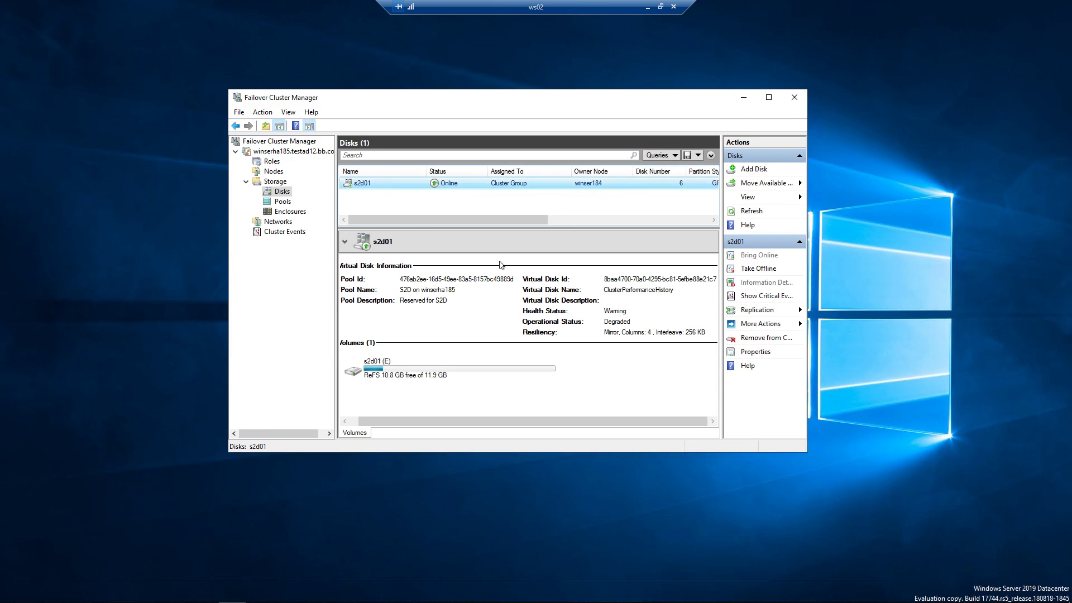
- Confirm in disk s2d01's properties that its volume is drive E:
{"action": "left_click", "coordinate": [397, 371]}
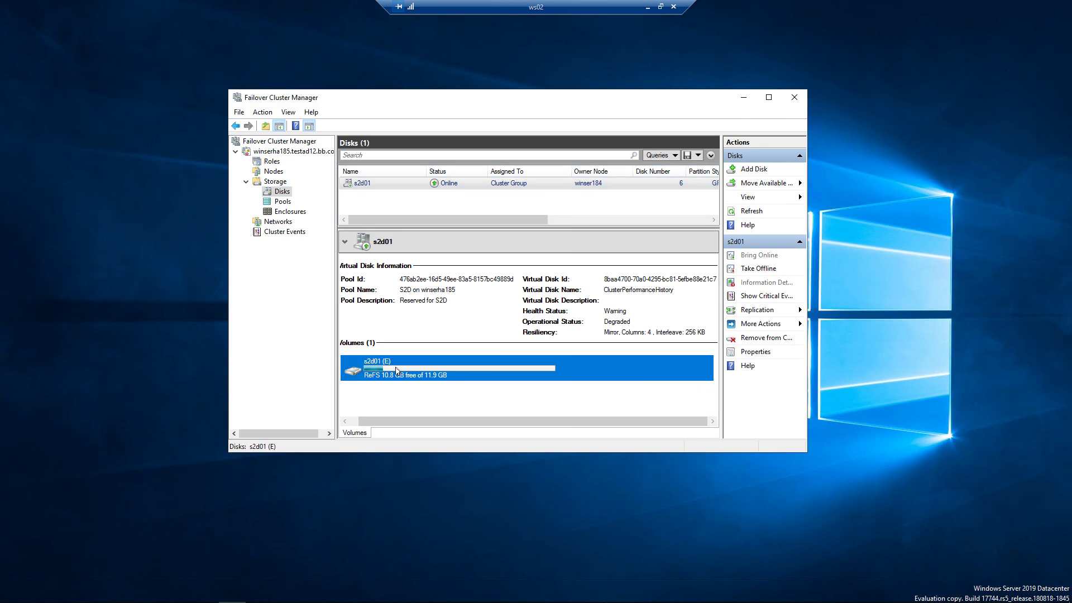
{"action": "left_click", "coordinate": [368, 184]}
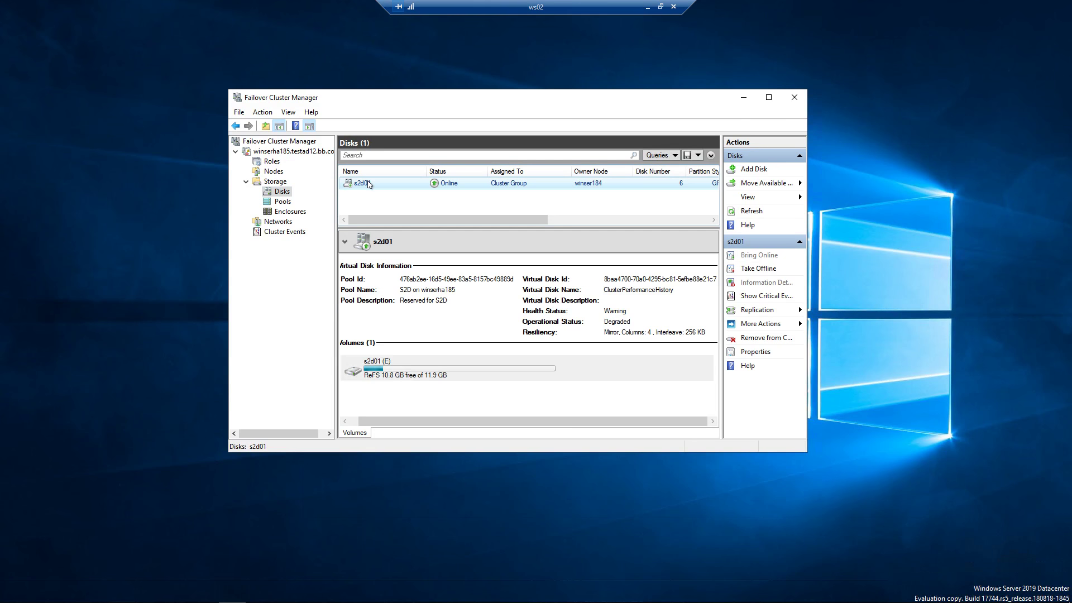
{"action": "double_click", "coordinate": [368, 184]}
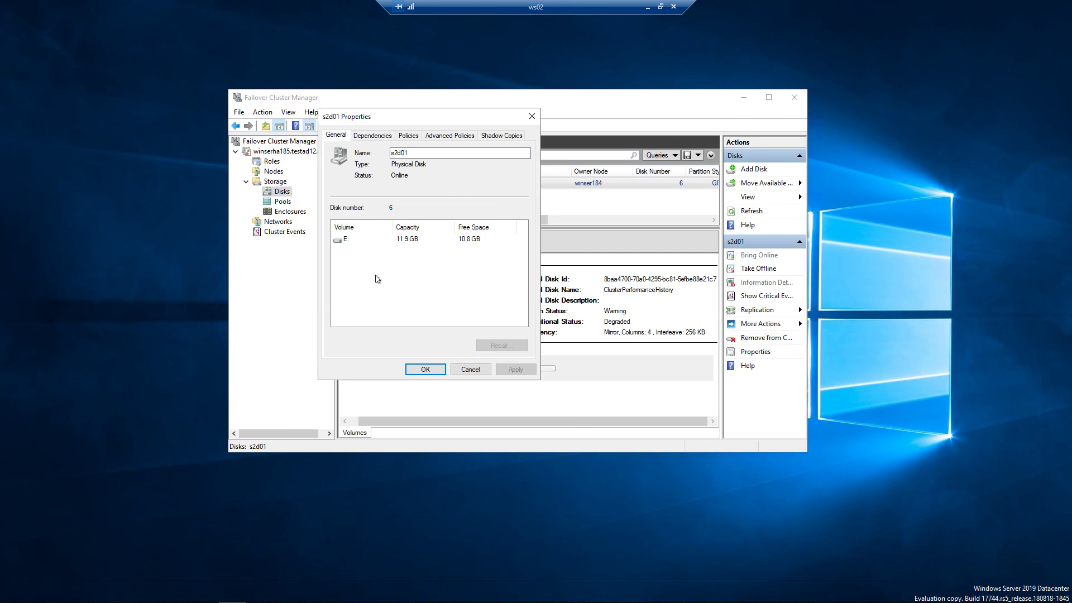
{"action": "left_click", "coordinate": [349, 241]}
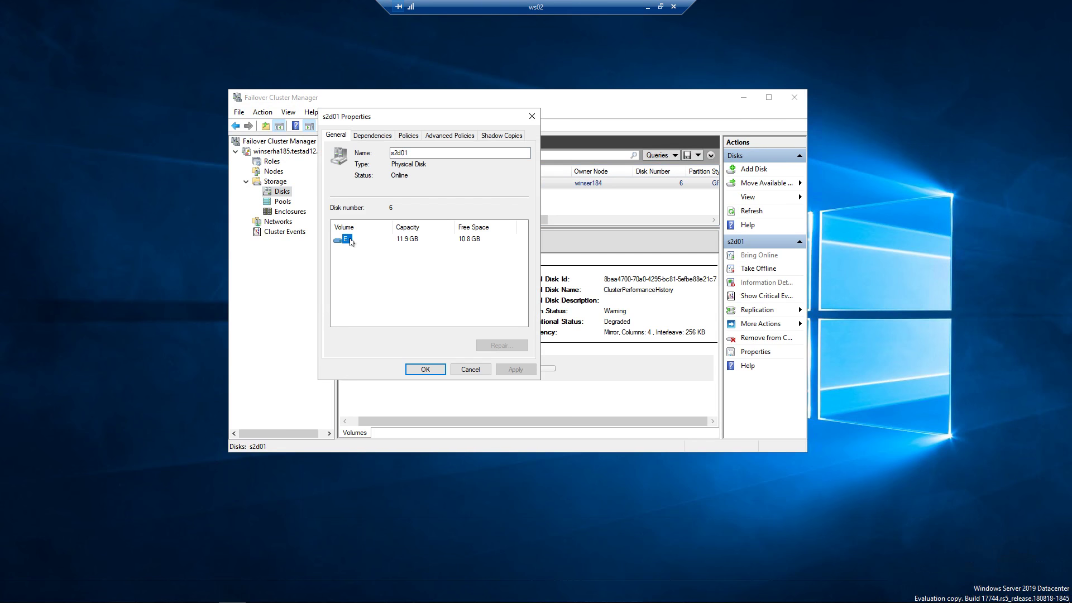
{"action": "left_click", "coordinate": [425, 369]}
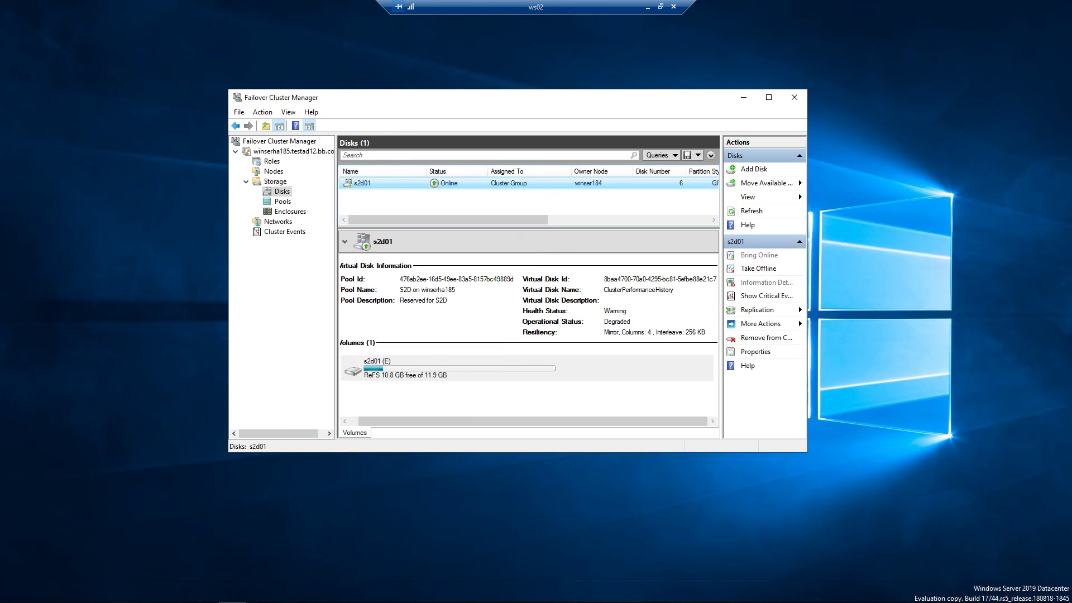
{"action": "key", "text": "alt+Tab"}
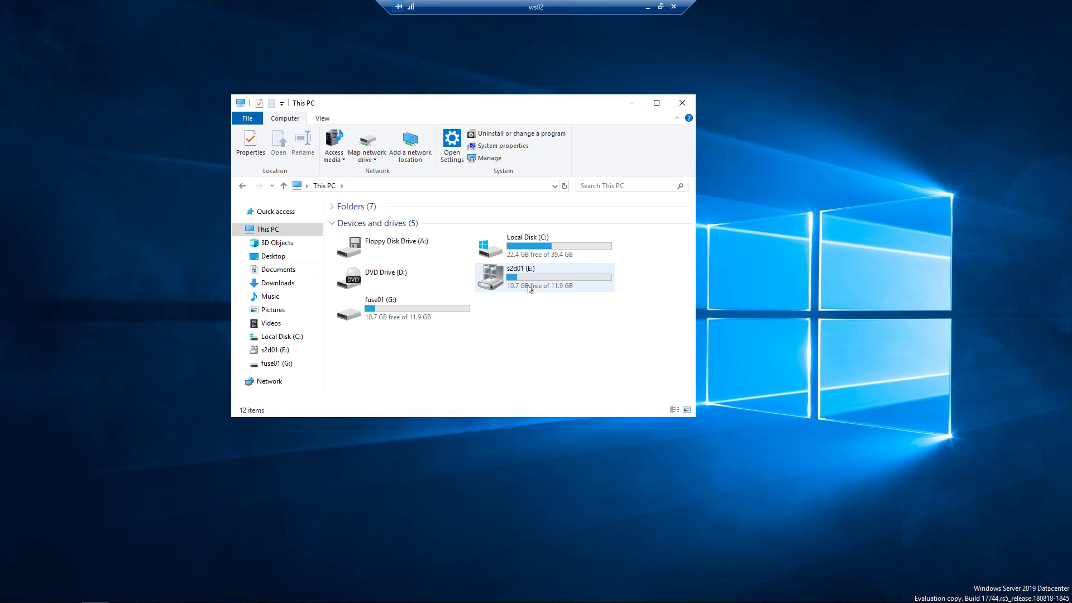
- Open password.txt from drive s2d01 (E:) in Notepad and select its encrypted text
{"action": "left_click", "coordinate": [529, 288]}
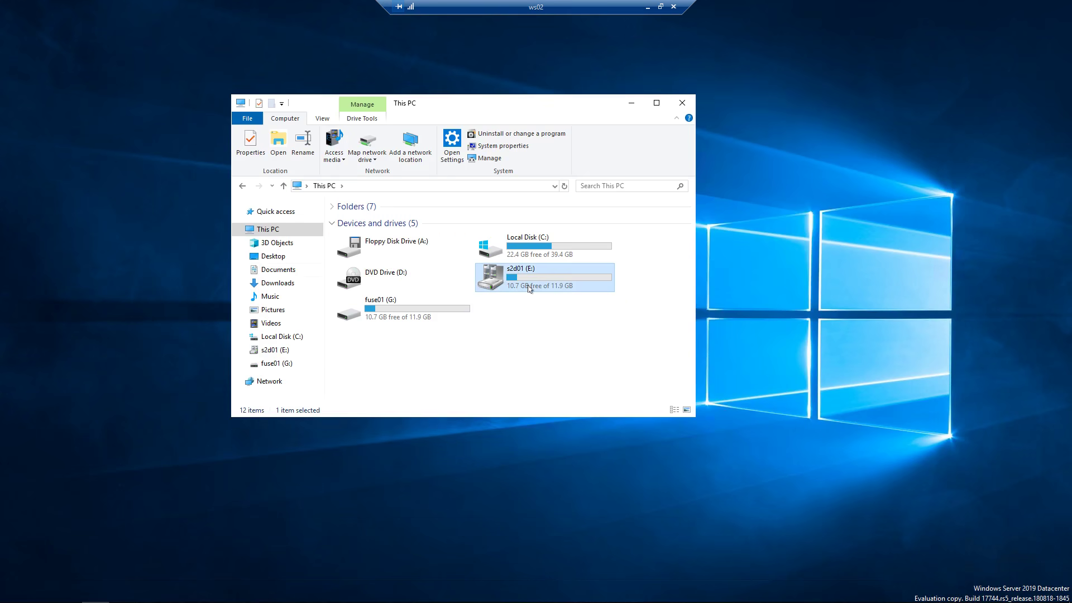
{"action": "double_click", "coordinate": [493, 286]}
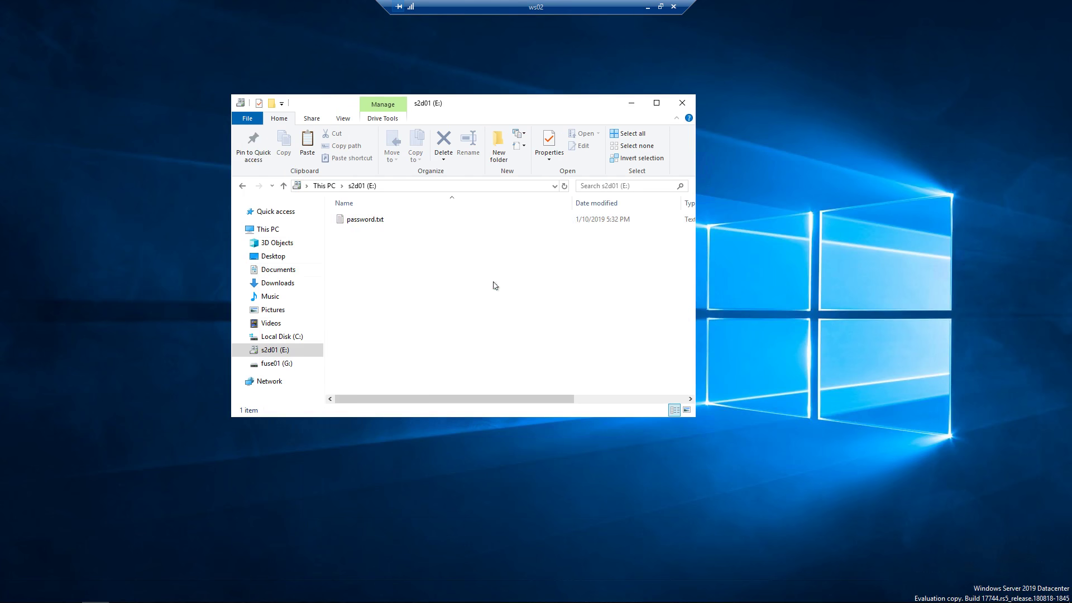
{"action": "double_click", "coordinate": [370, 220]}
{"action": "left_click_drag", "start_coordinate": [302, 165], "coordinate": [16, 58]}
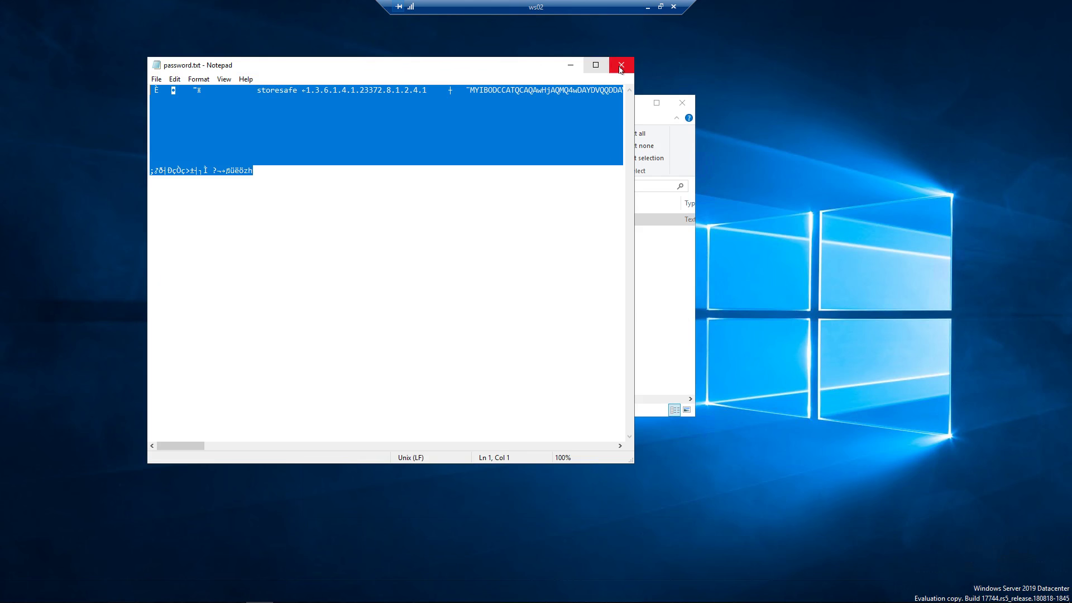
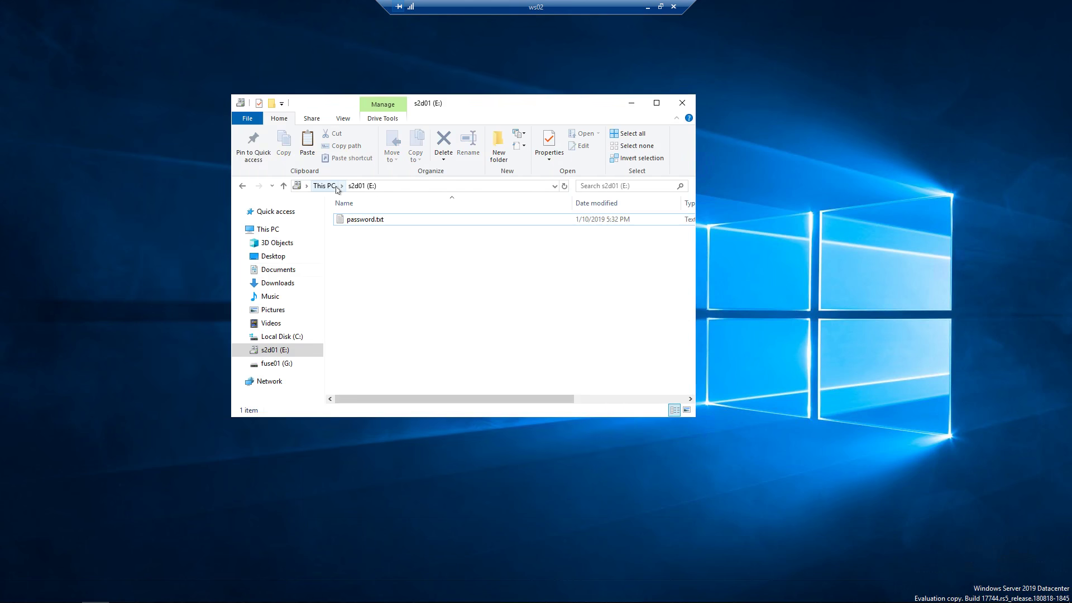
- From This PC, open the fuse01 (G:) drive and open password.txt in Notepad
{"action": "left_click", "coordinate": [325, 185]}
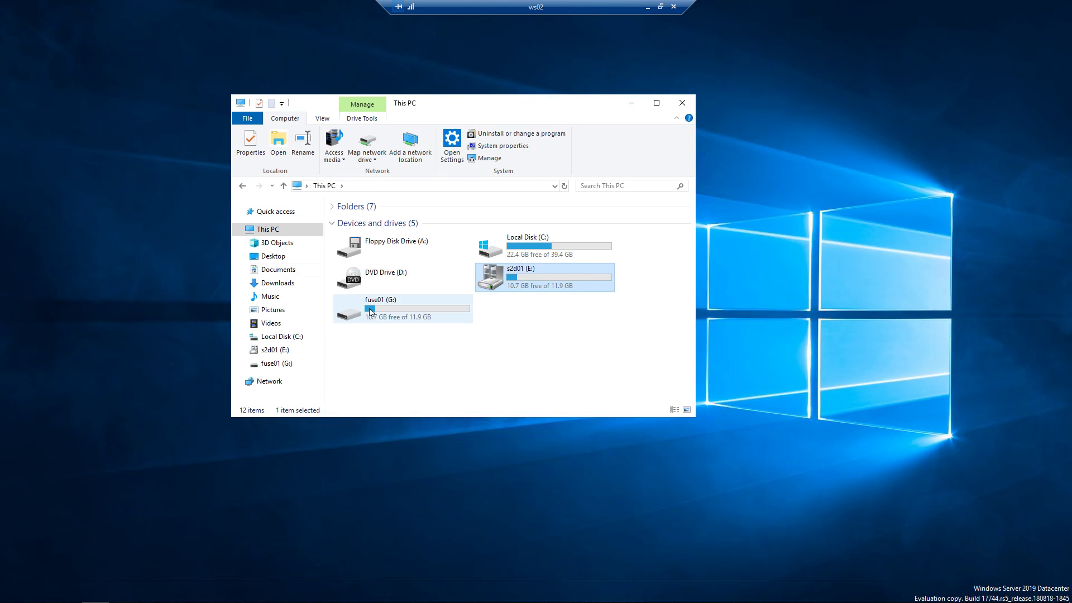
{"action": "double_click", "coordinate": [381, 315]}
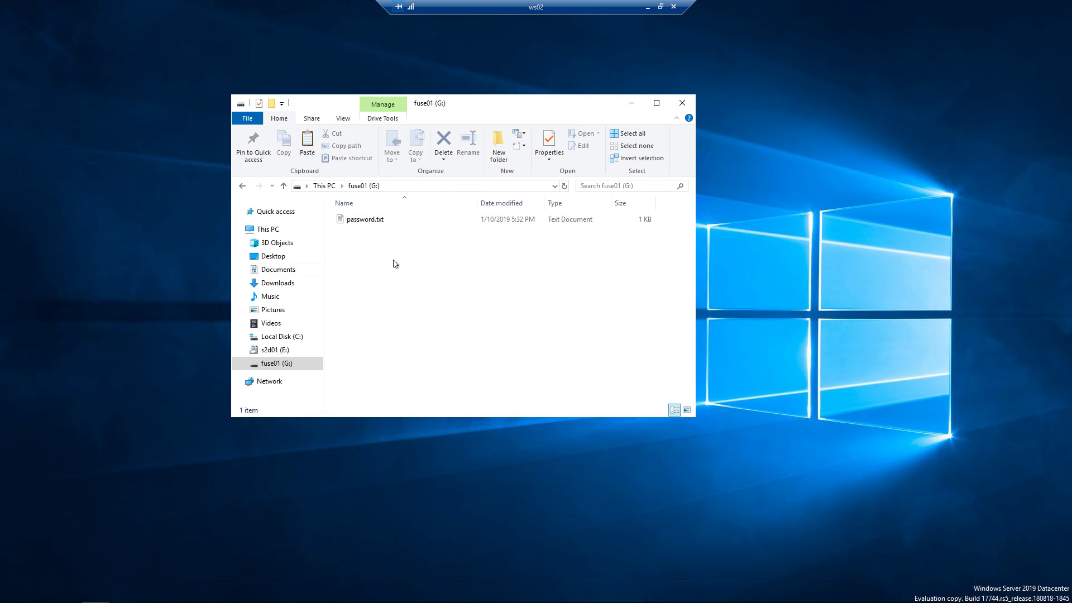
{"action": "double_click", "coordinate": [373, 221]}
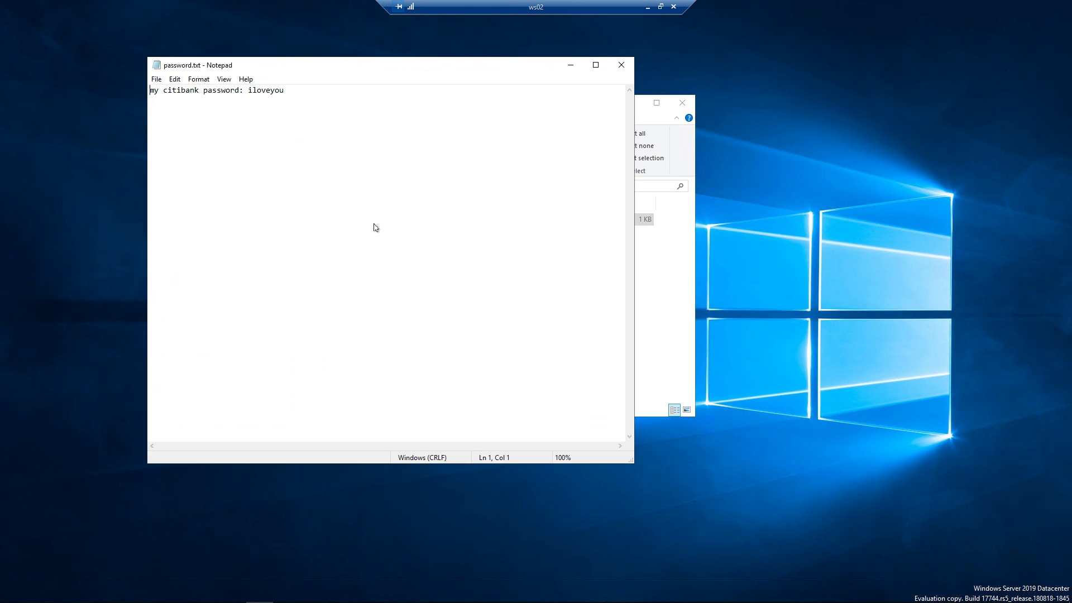
- Select the note's line of text, deselect it, and close Notepad to return to fuse01 (G:)
{"action": "left_click_drag", "start_coordinate": [325, 94], "coordinate": [150, 93]}
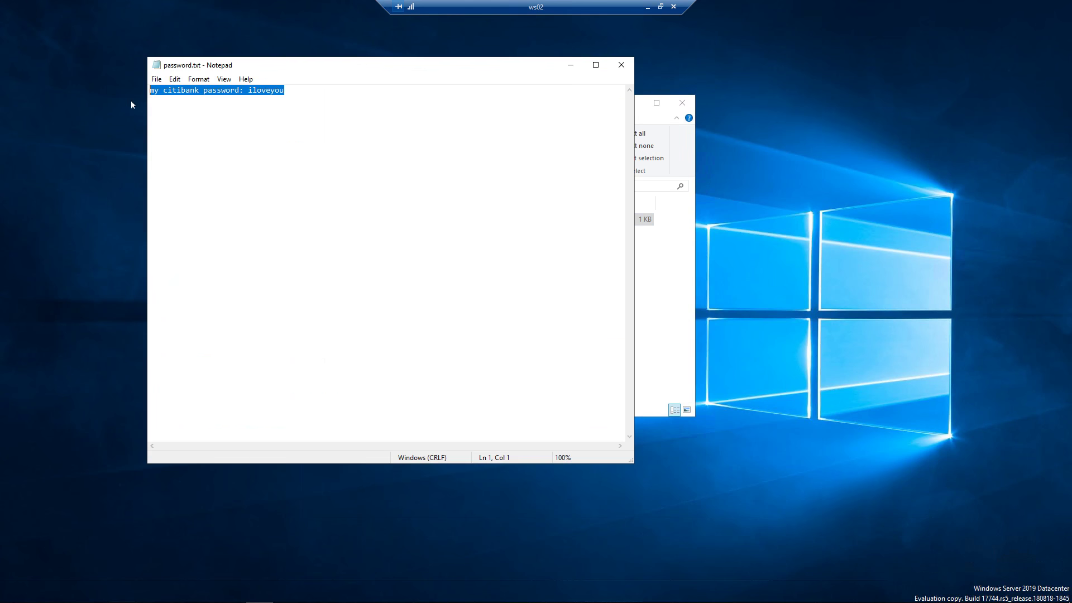
{"action": "left_click", "coordinate": [363, 193]}
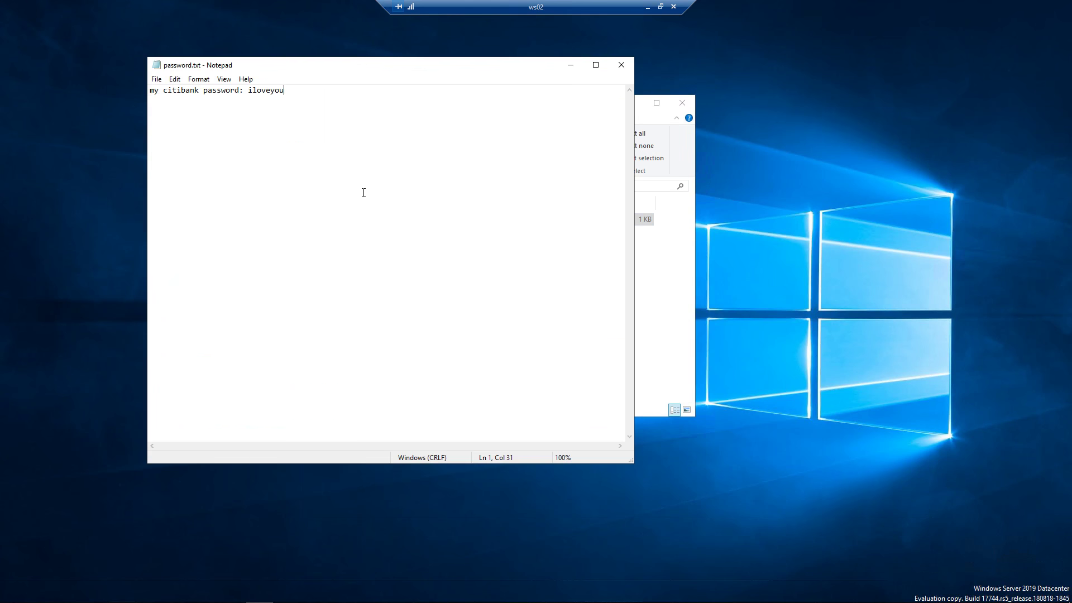
{"action": "left_click", "coordinate": [626, 65]}
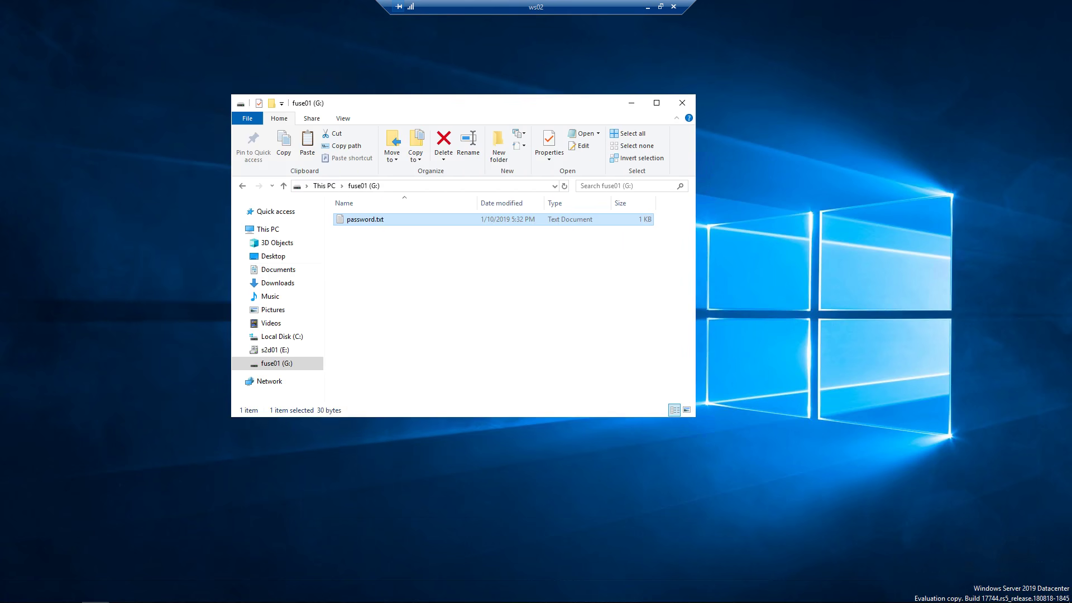